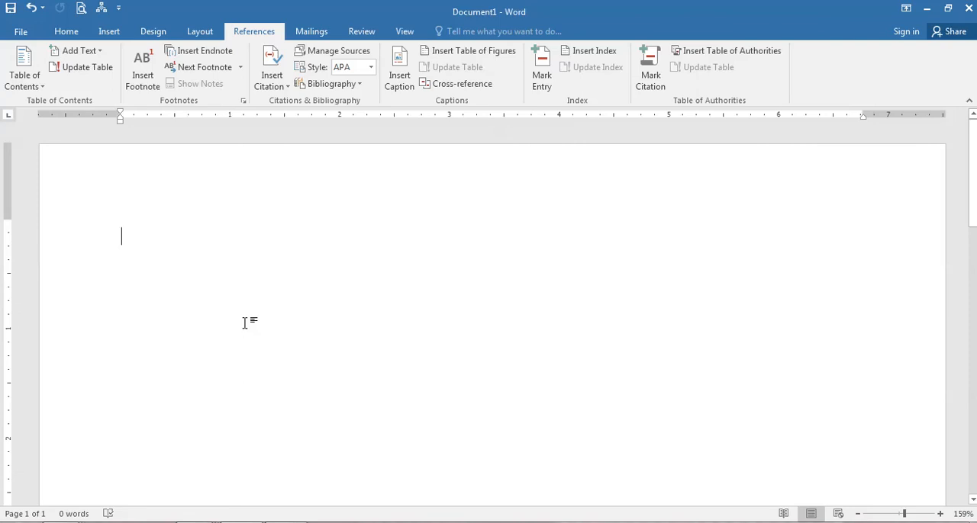
Write the line "Computer:" and generate filler text beneath it with =rand(2,2).
text(Compute)
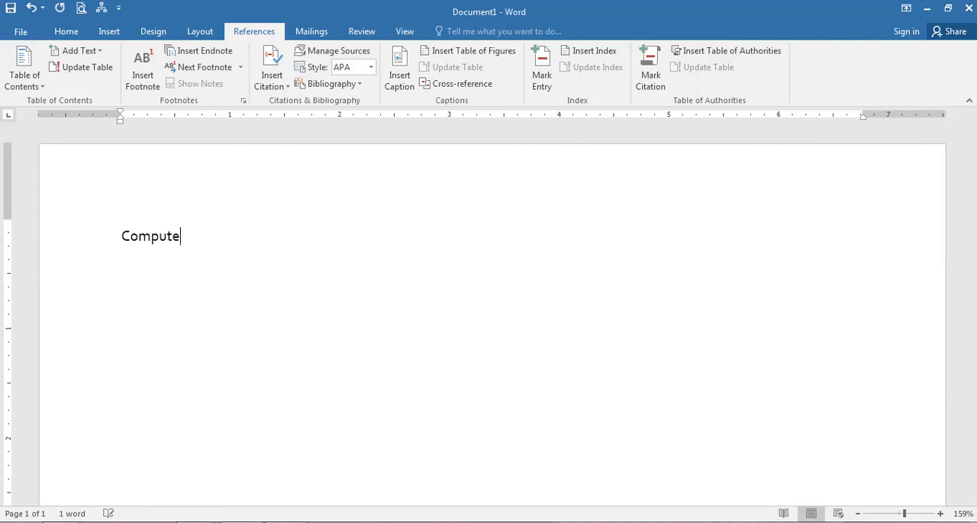
text(r:)
key(Return)
text(=rand(2,28)
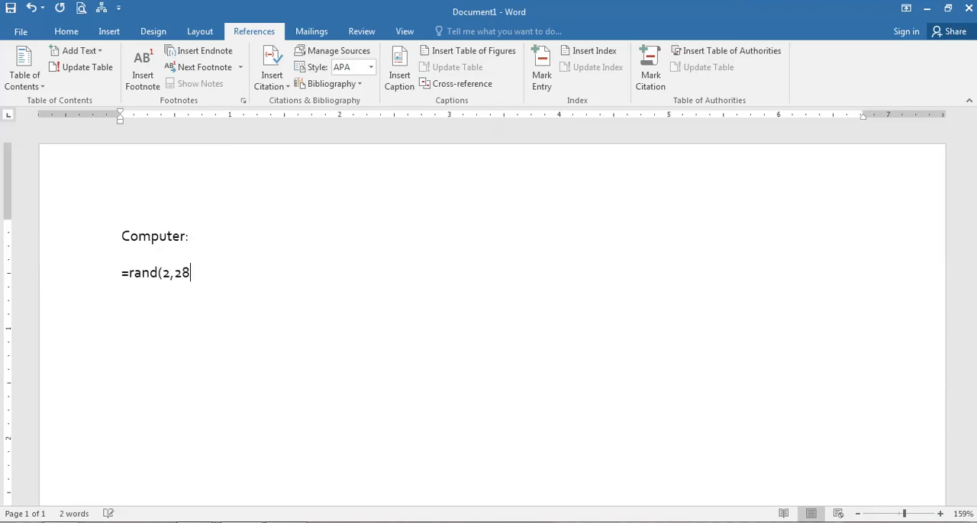
key(BackSpace)
text())
key(Return)
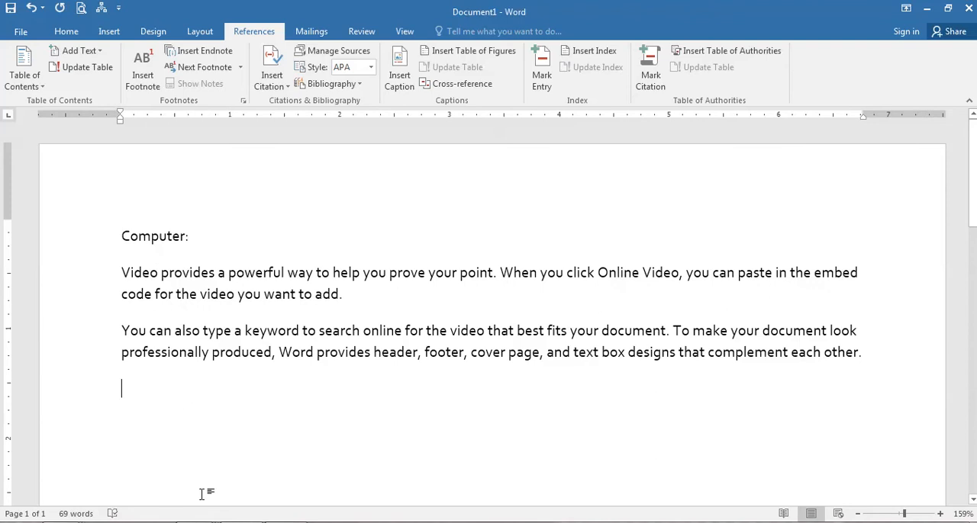
Add the line "CPU:" and paste nine copies of the first "Video provides" paragraph below it.
text(CPU:)
key(Return)
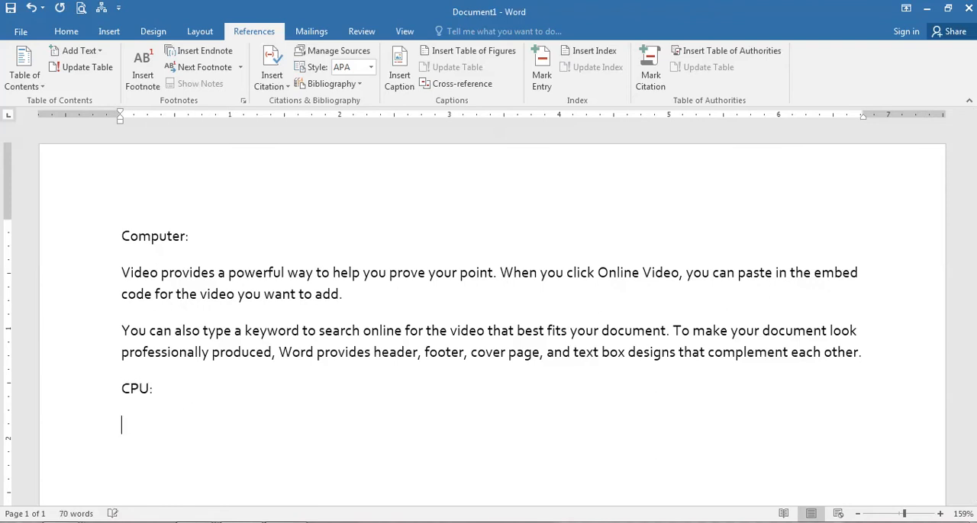
triple_click(153, 289)
key(ctrl+c)
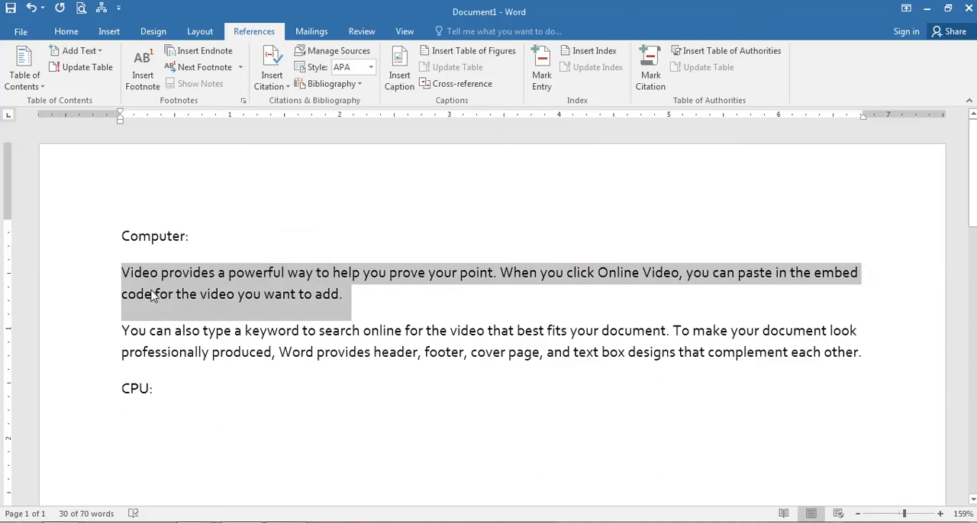
click(148, 440)
key(ctrl+v)
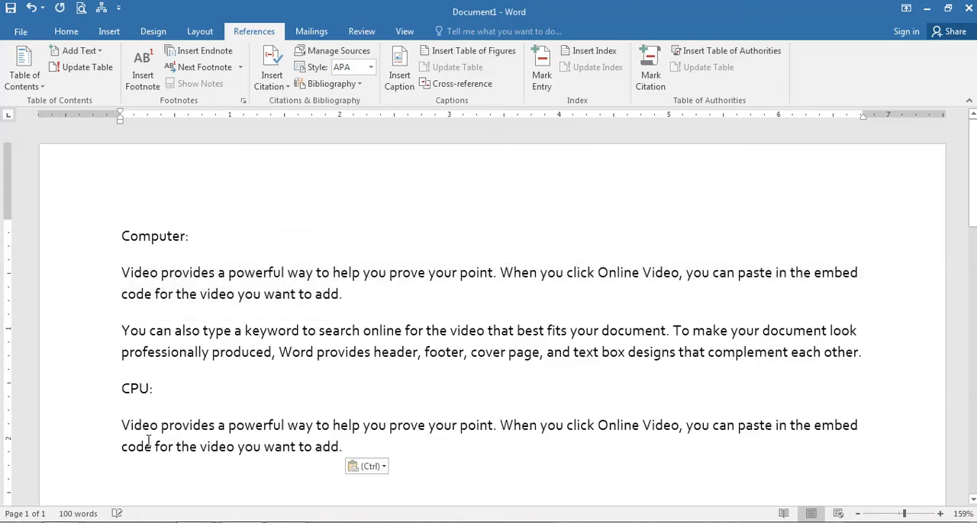
key(ctrl+v)
key(ctrl+v)
key(ctrl+v)
key(ctrl+v)
key(ctrl+v)
key(ctrl+v)
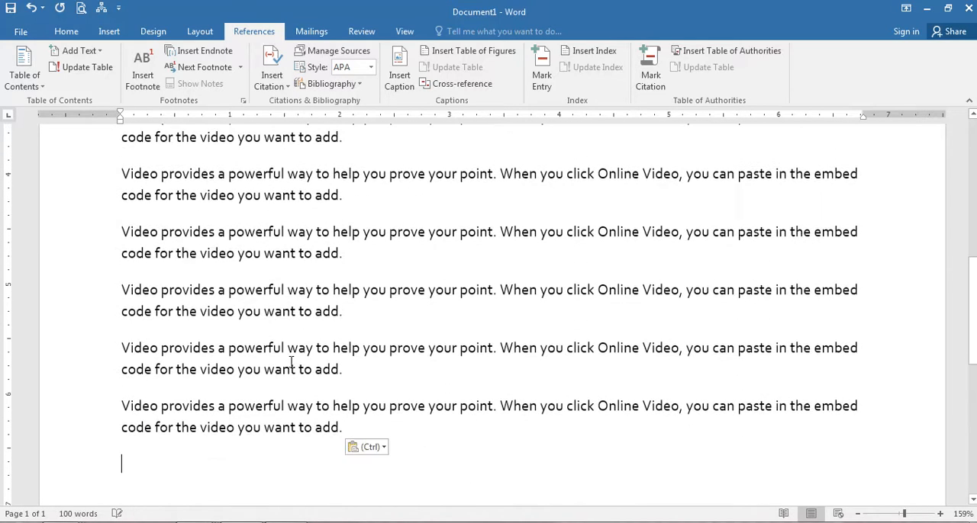
Review the Computer and CPU sections across the whole page, down to the end of the pasted text.
scroll(305, 347, up, 7)
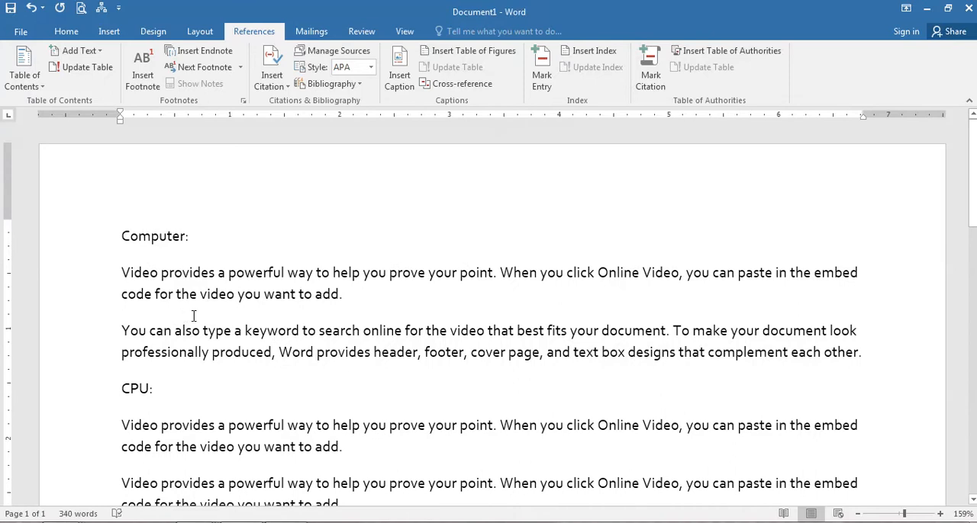
scroll(306, 323, down, 15)
scroll(183, 328, up, 3)
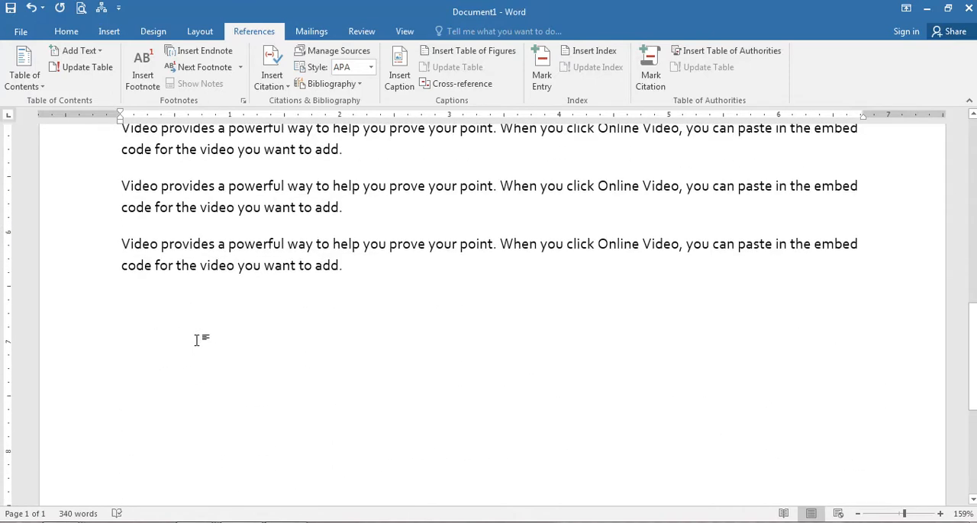
ctrl+scroll(246, 344, down, 5)
scroll(351, 351, up, 6)
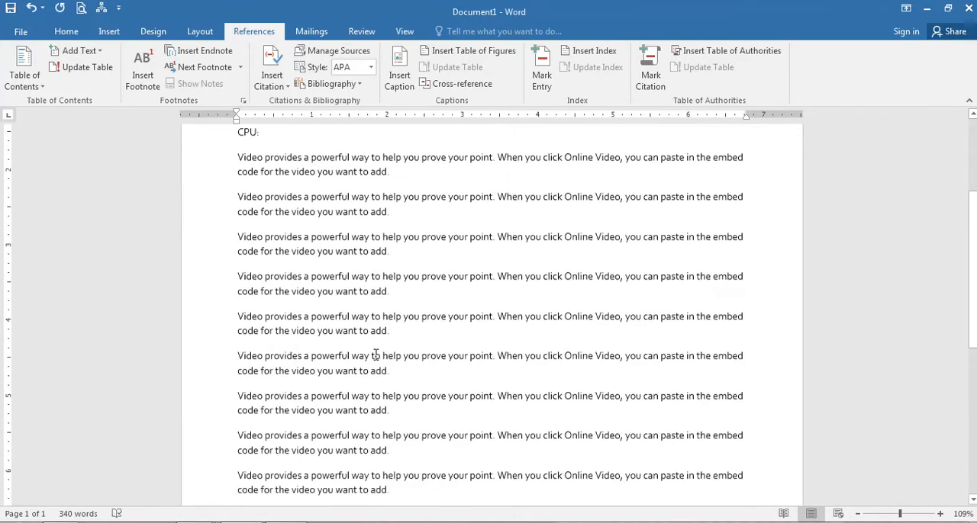
scroll(376, 355, up, 3)
scroll(376, 355, down, 4)
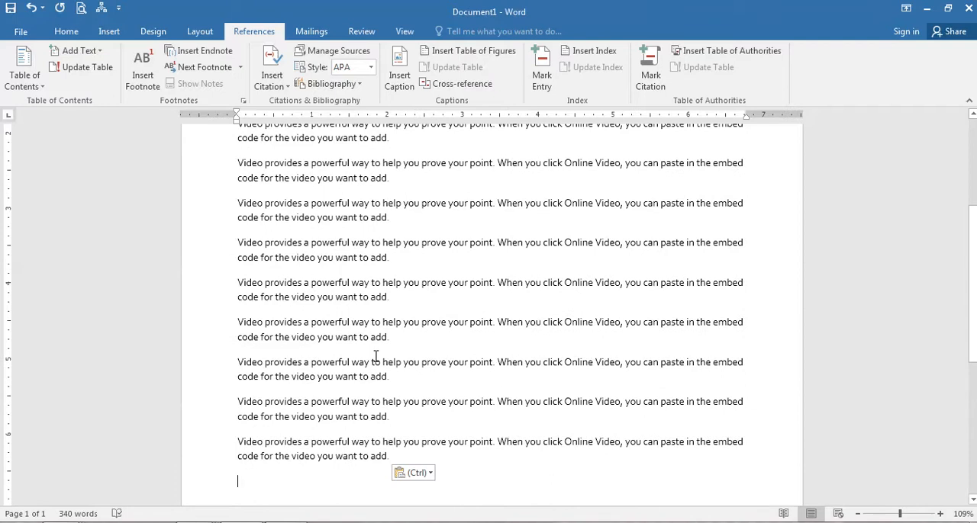
ctrl+scroll(379, 319, down, 6)
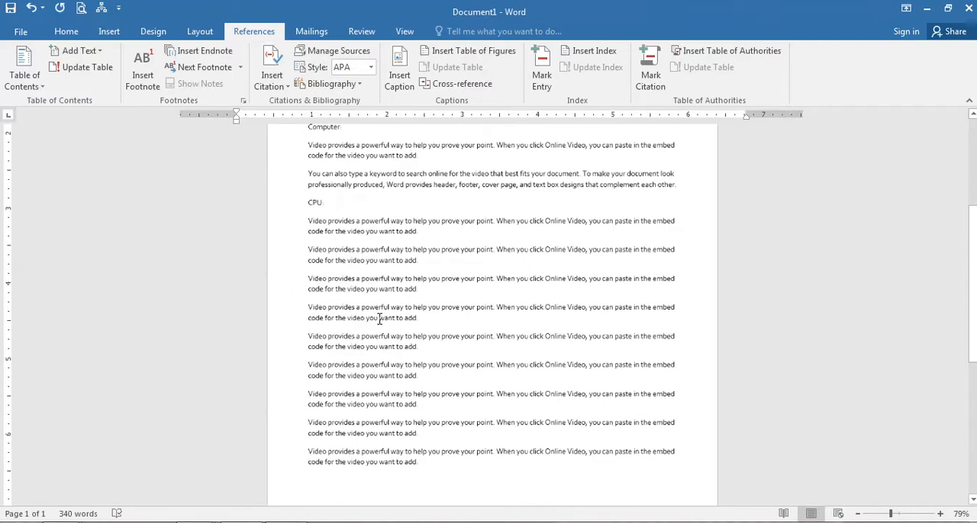
ctrl+scroll(378, 319, up, 11)
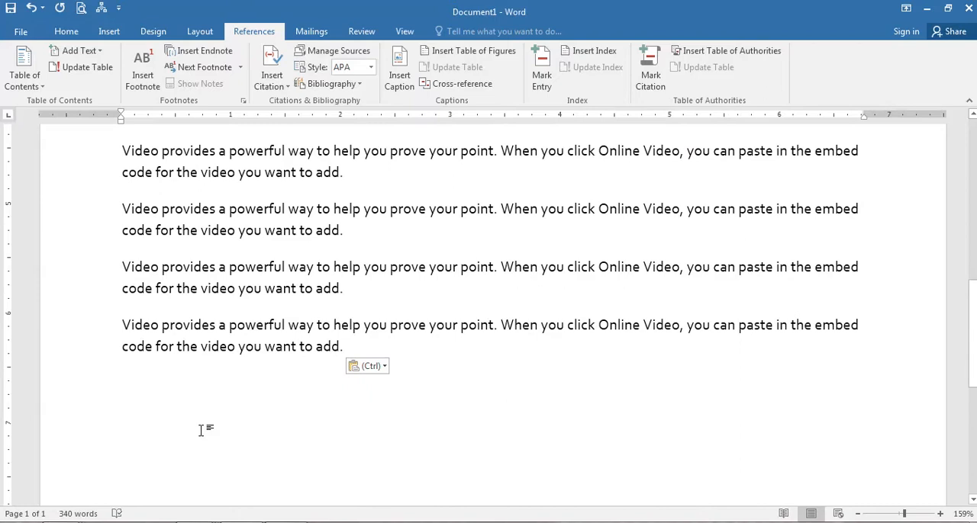
scroll(274, 397, up, 10)
scroll(274, 397, down, 10)
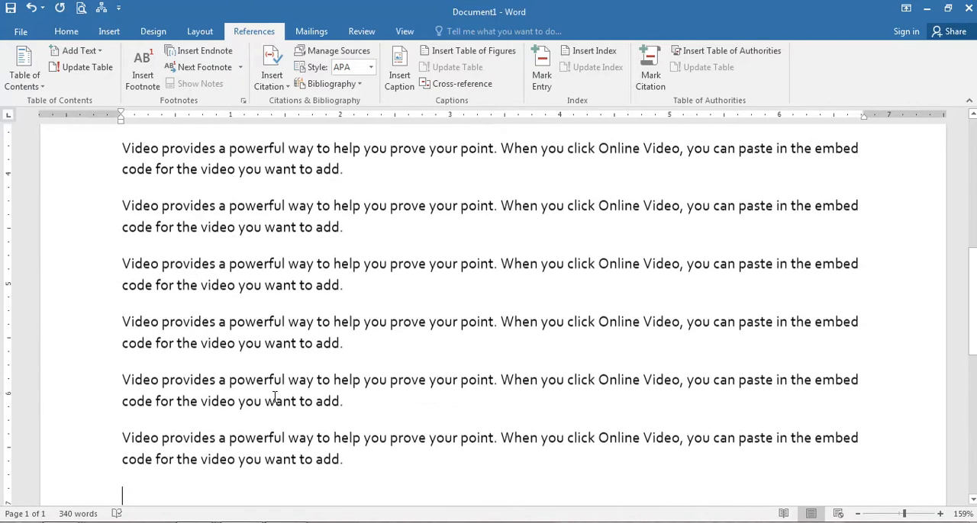
Add the line "Memory:" after the pasted paragraphs and generate filler text beneath it with =rand(5,5).
text(Me)
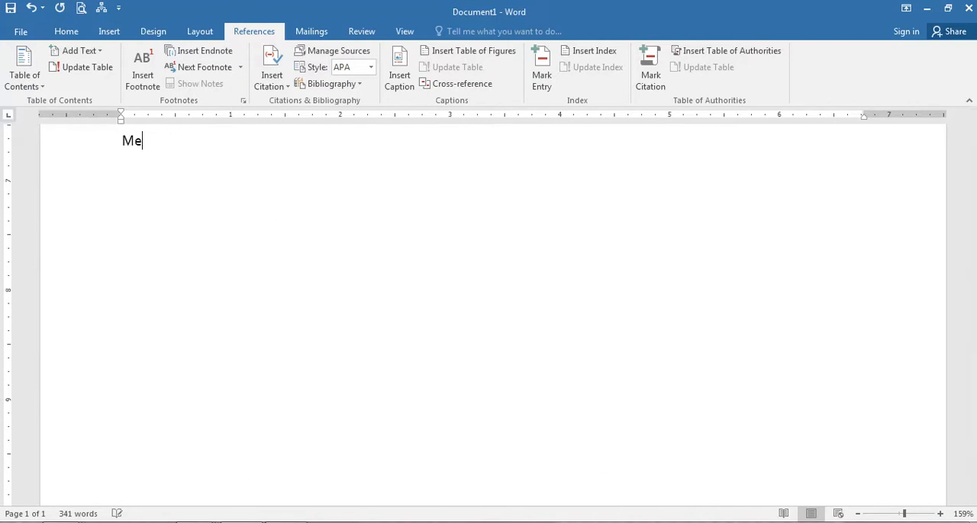
text(mory:)
key(Return)
text(=rand()
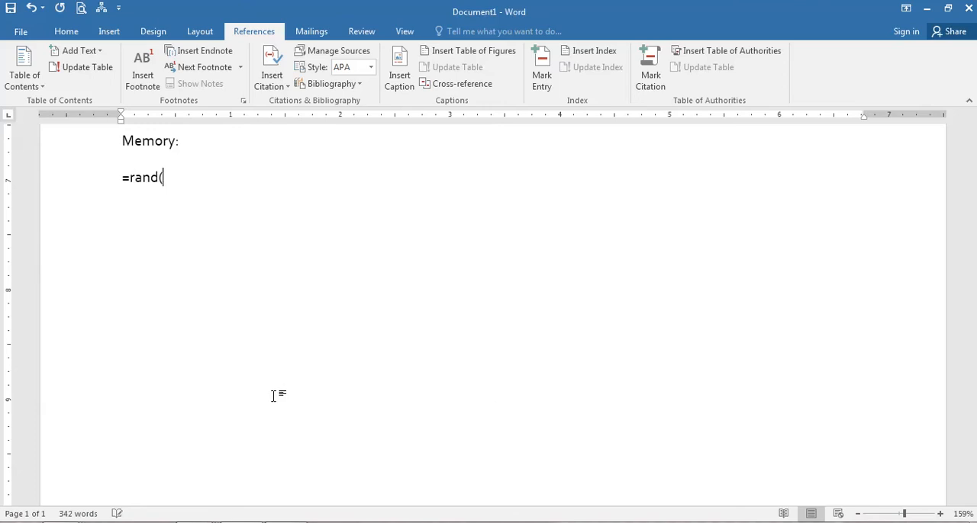
text(5,5))
key(Return)
Add the line "Hard Disk:" at the end of the document and generate filler text for it with =rand(10,10).
scroll(440, 309, up, 8)
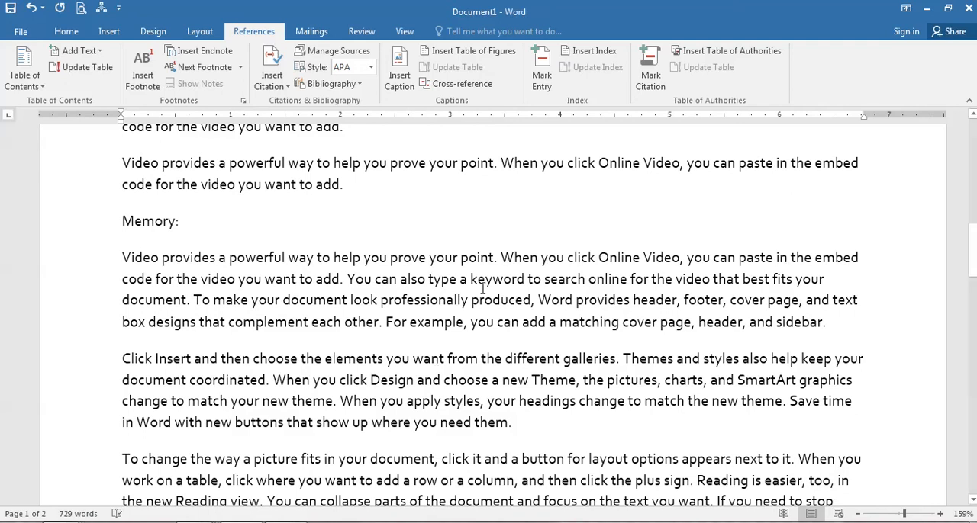
scroll(450, 374, down, 10)
scroll(360, 408, down, 3)
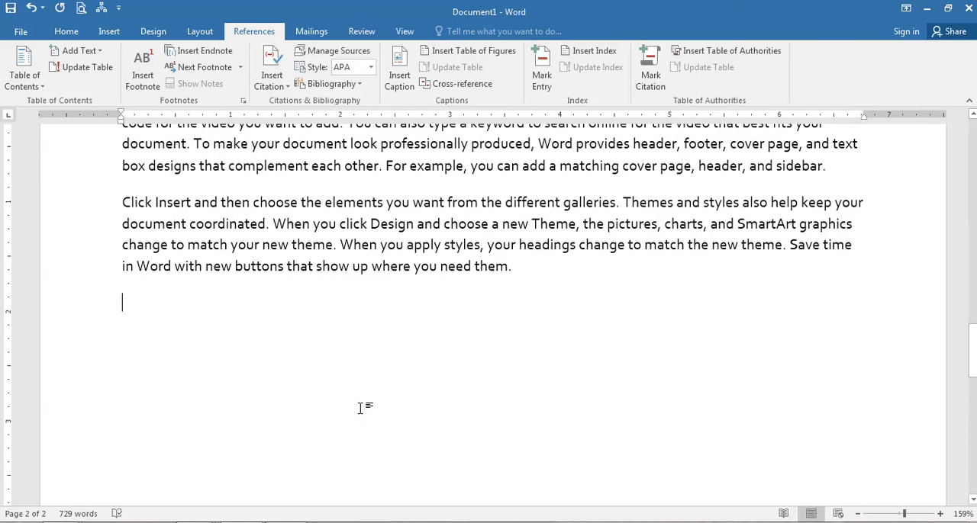
text(Hard Disk)
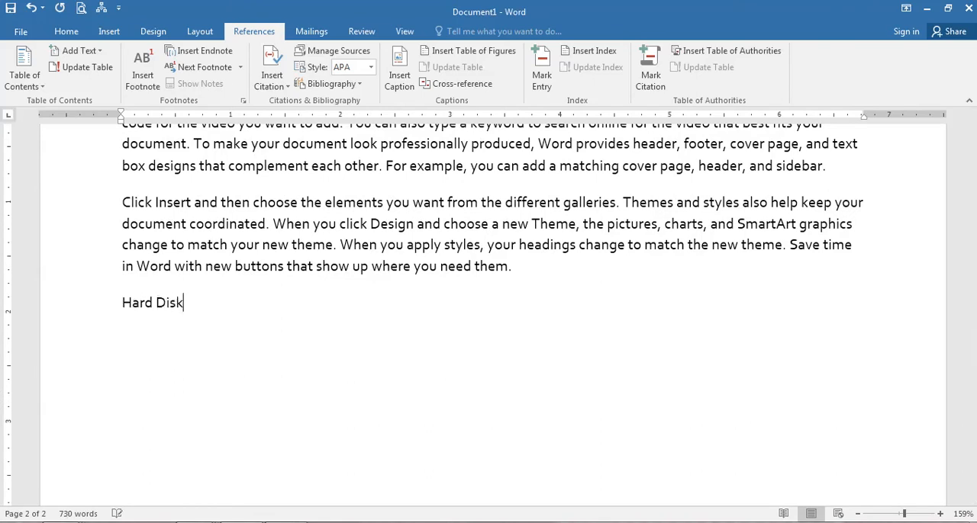
text(: =ramnd)
key(BackSpace)
key(BackSpace)
key(BackSpace)
text(nd(10,10)
key(Return)
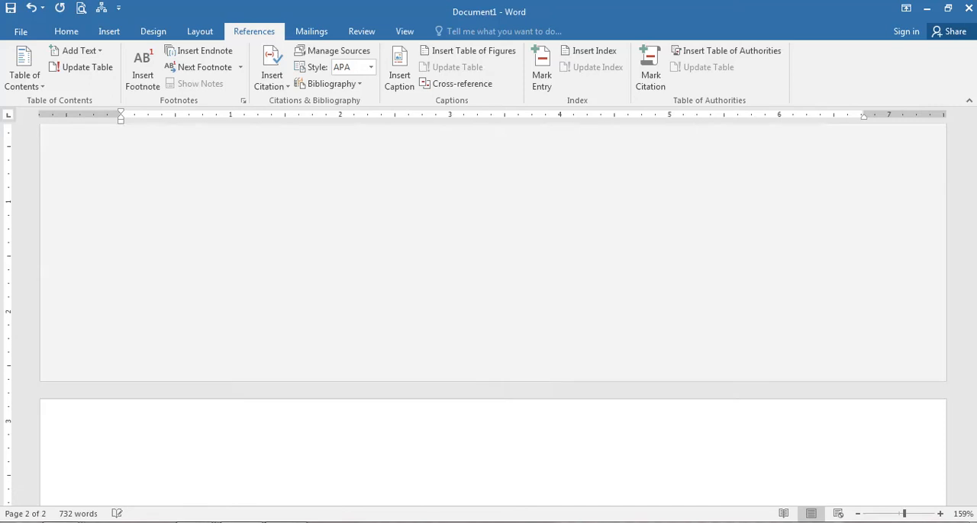
Apply the Heading 1 style to the "Computer:" line at the start of the document.
key(ctrl+Home)
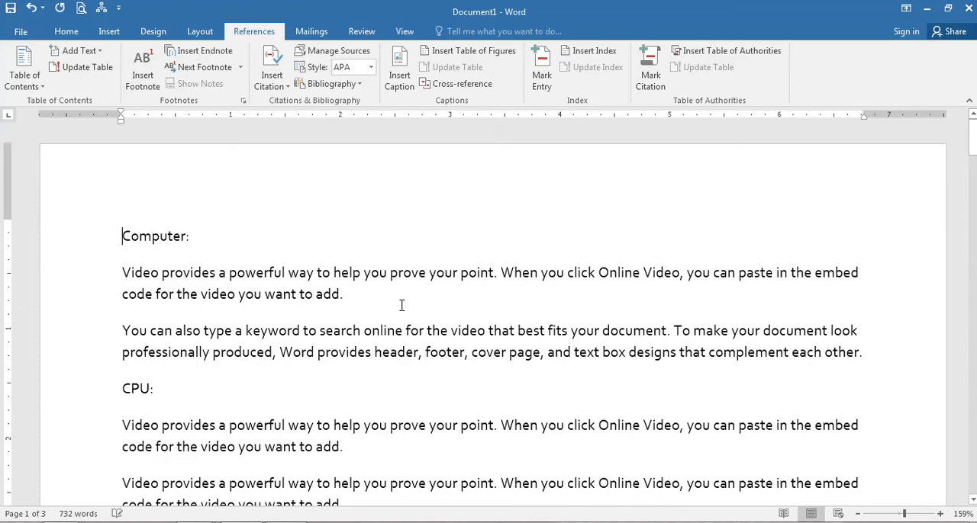
triple_click(161, 243)
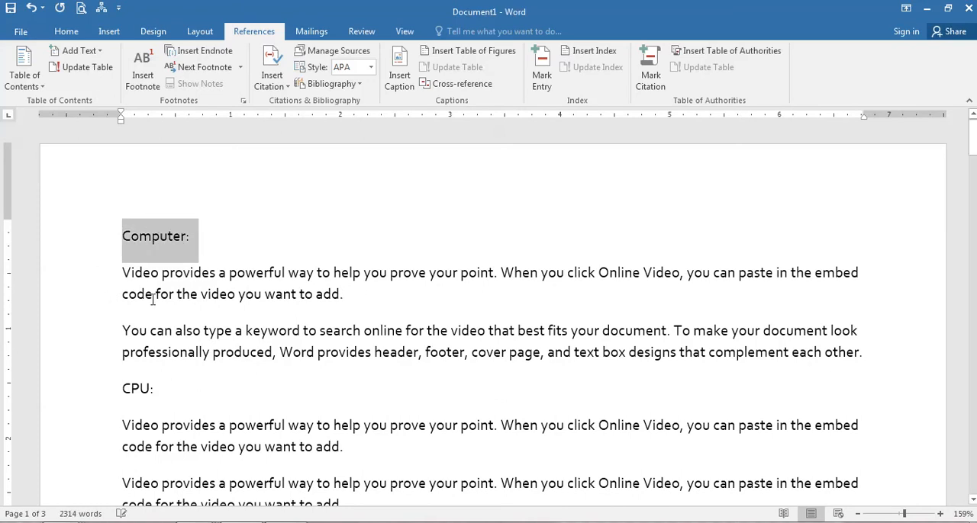
click(66, 32)
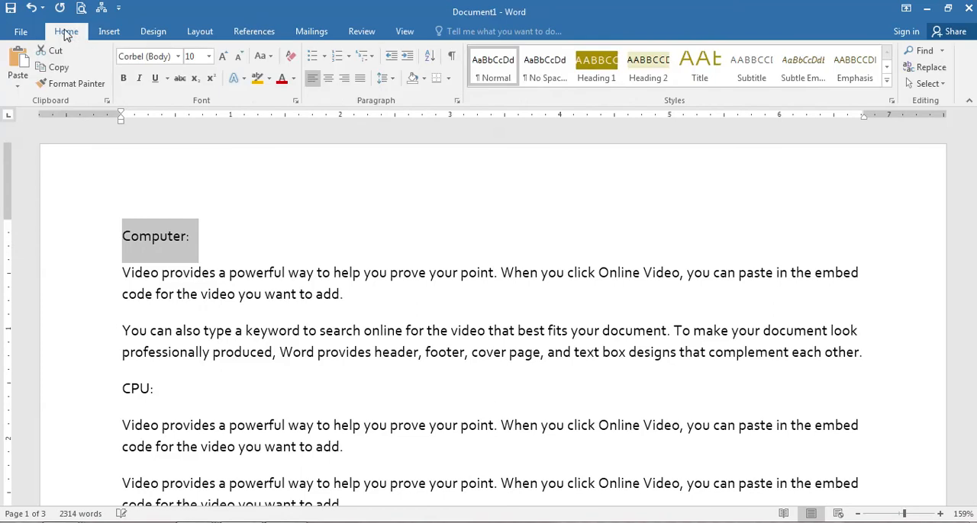
click(597, 70)
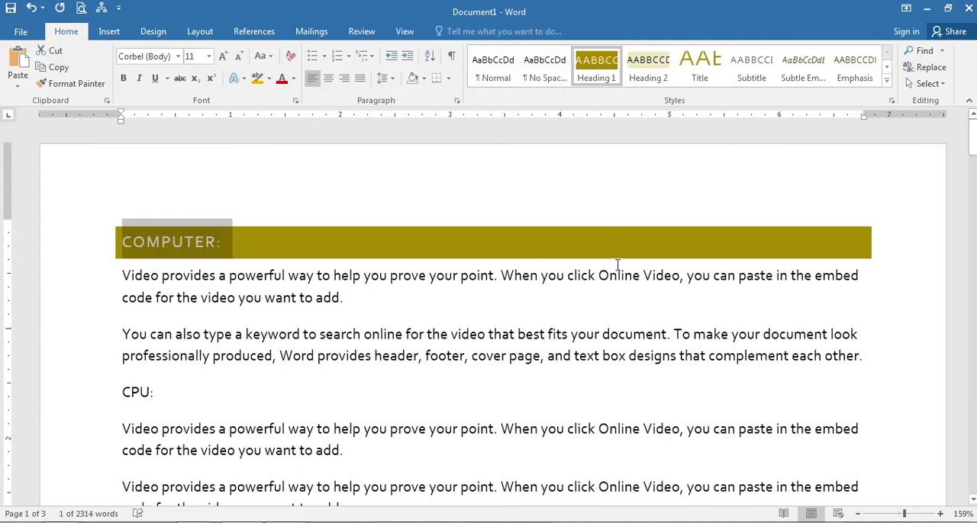
Apply the style set with a large underlined Heading 1 to the document and set its theme to Office.
click(203, 35)
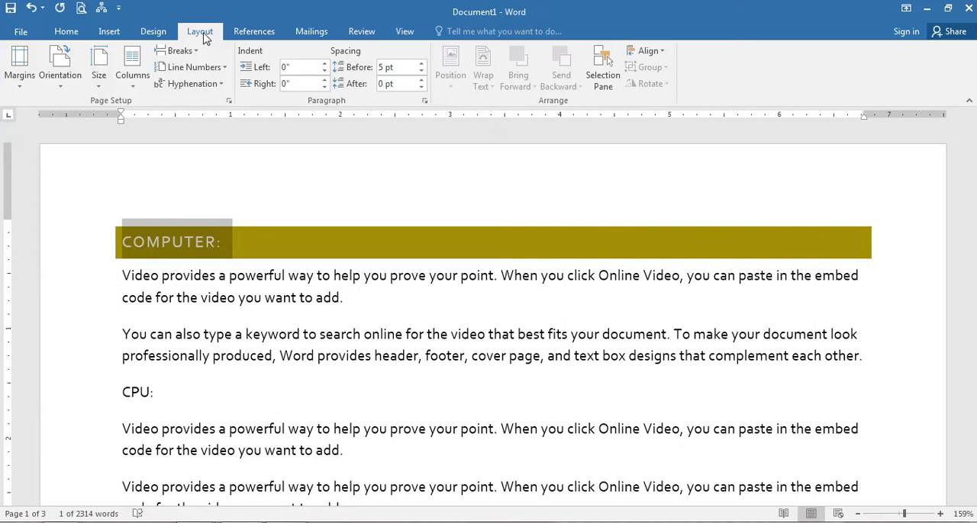
click(154, 32)
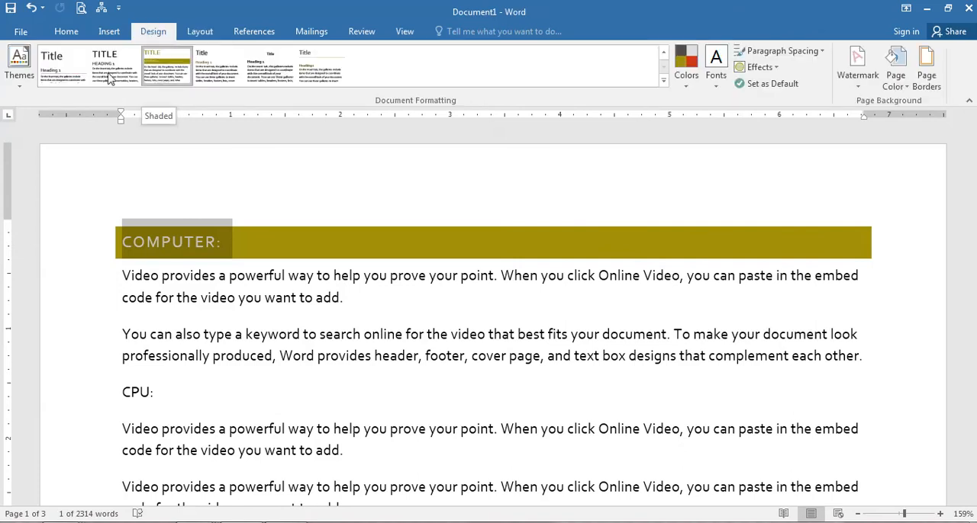
click(19, 70)
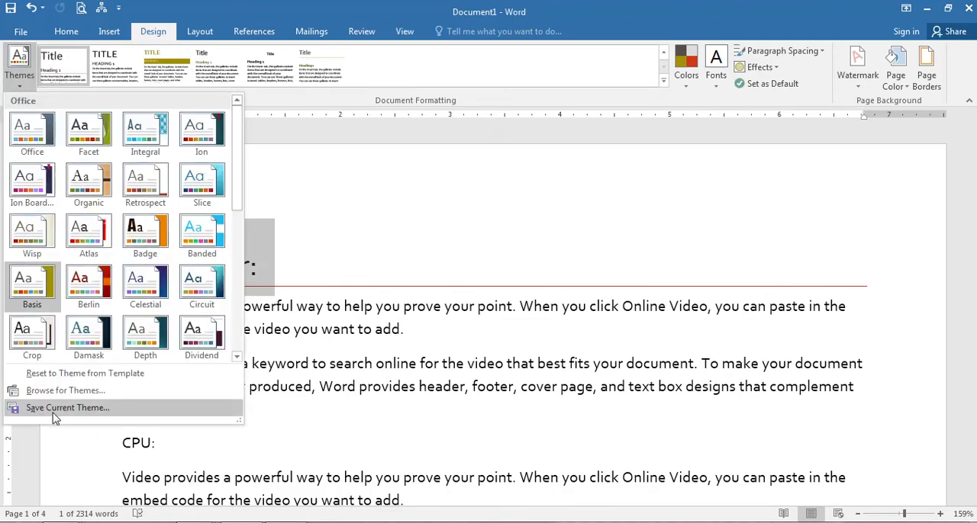
click(34, 131)
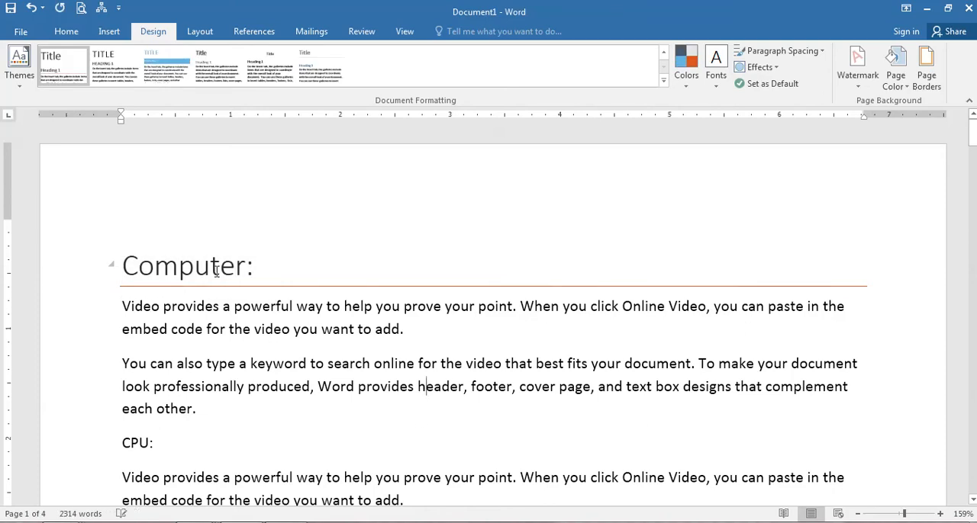
Collapse all the text under the "Computer:" heading and expand it again.
drag(218, 269, 260, 265)
click(127, 183)
click(67, 32)
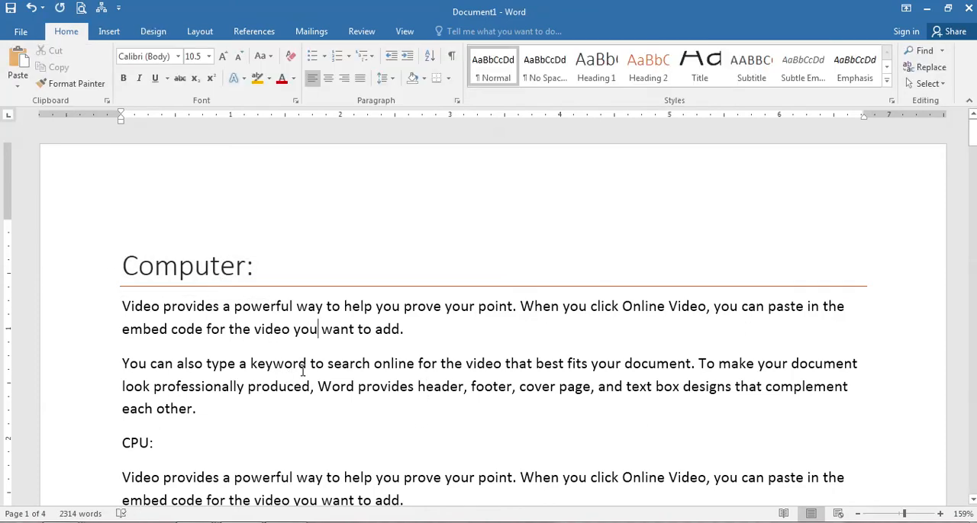
click(112, 271)
scroll(257, 328, down, 8)
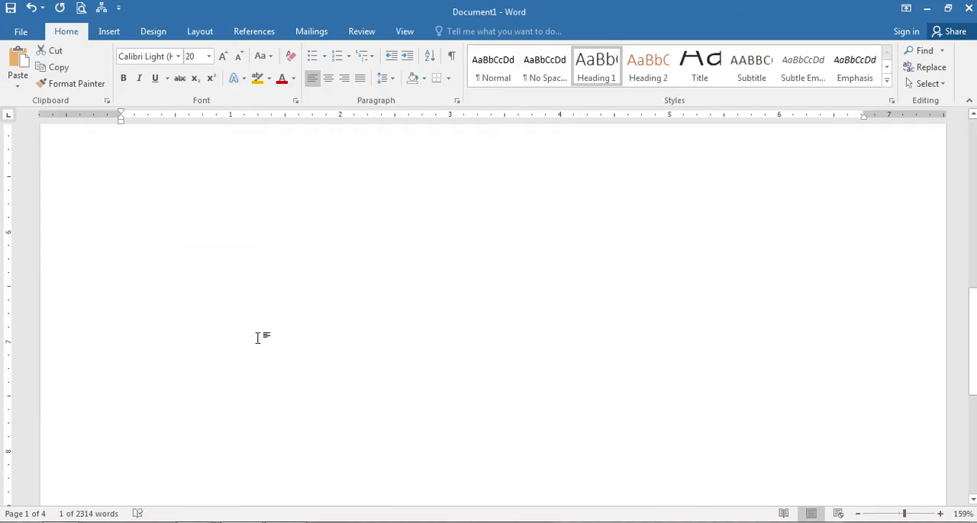
scroll(258, 338, up, 8)
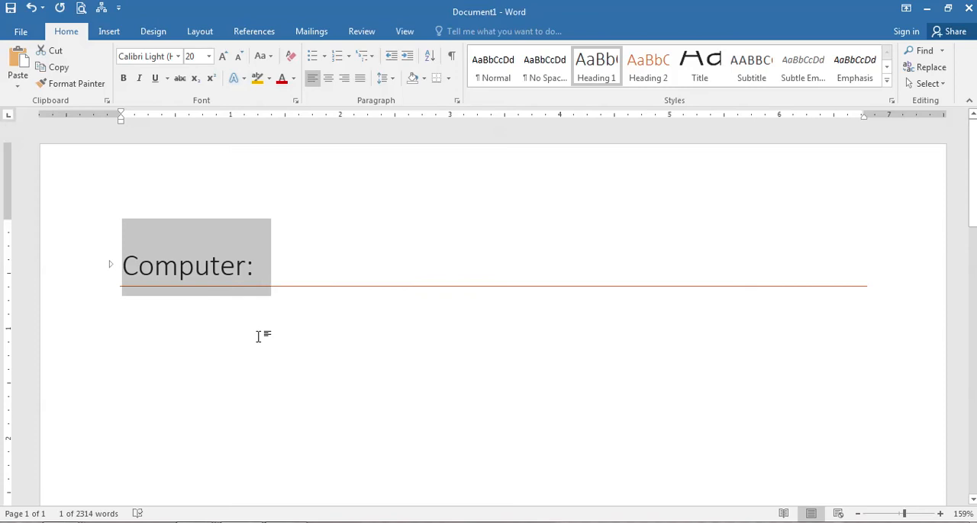
click(111, 266)
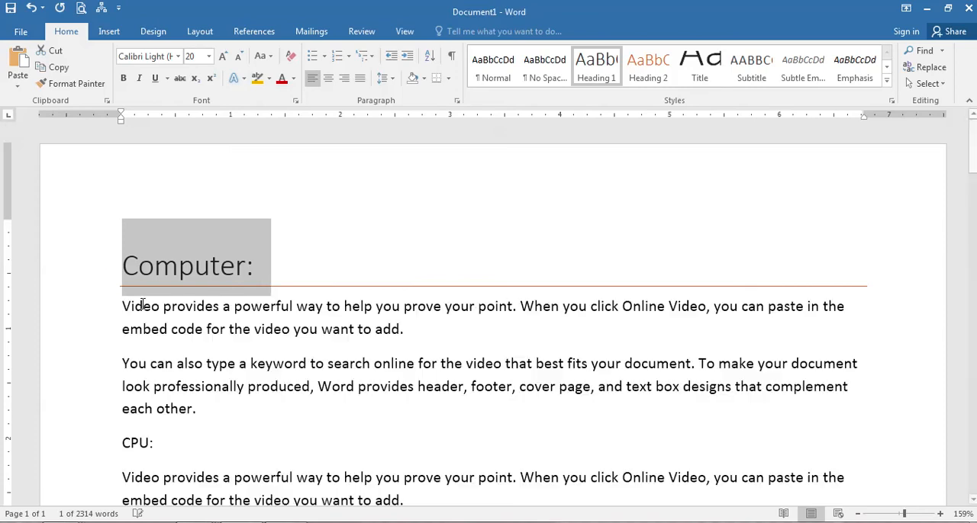
Apply the Heading 1 style to the "CPU:" line.
scroll(287, 384, down, 3)
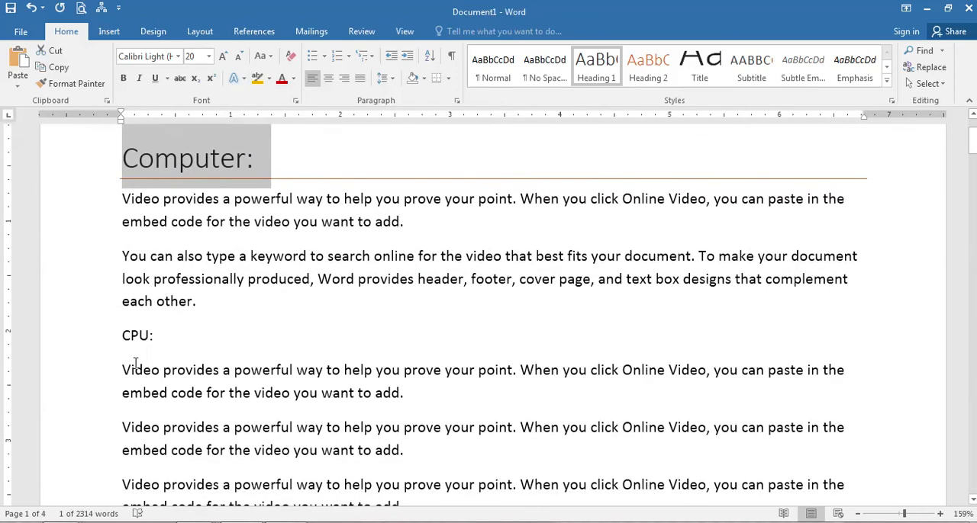
triple_click(138, 336)
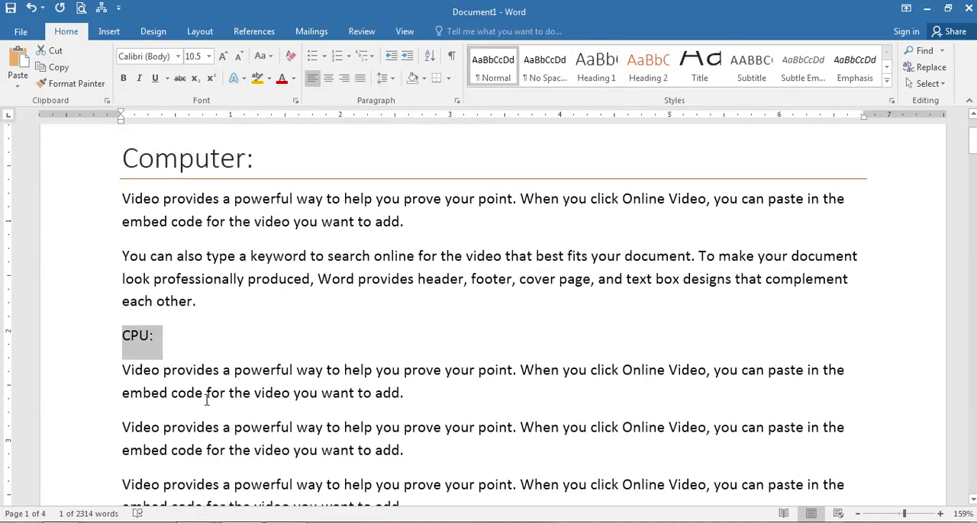
click(596, 69)
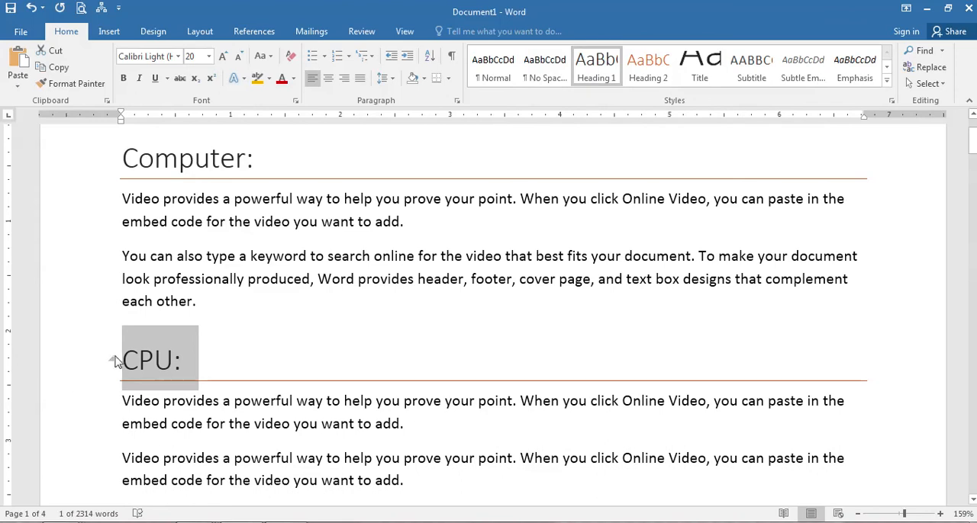
Apply the Heading 1 style to the "Memory:" line.
scroll(229, 398, down, 8)
scroll(229, 394, down, 6)
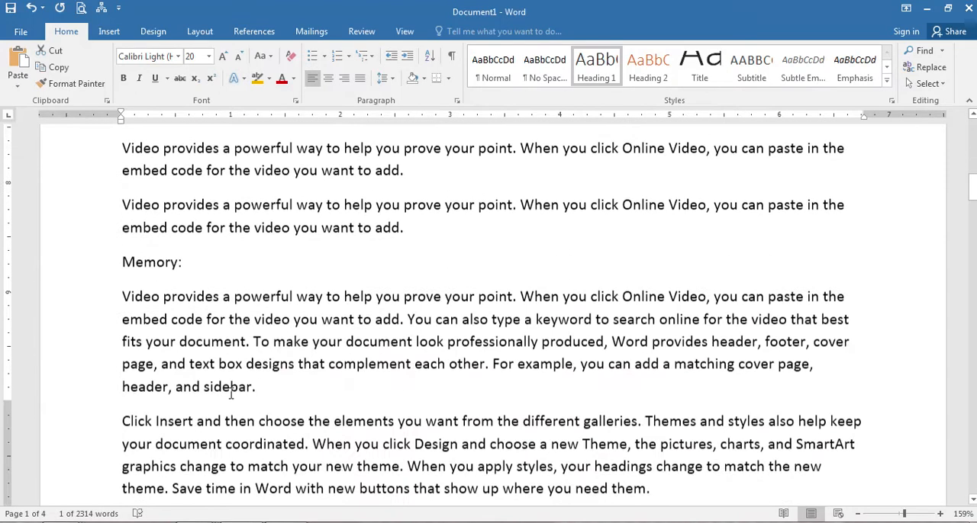
scroll(229, 394, up, 2)
triple_click(162, 218)
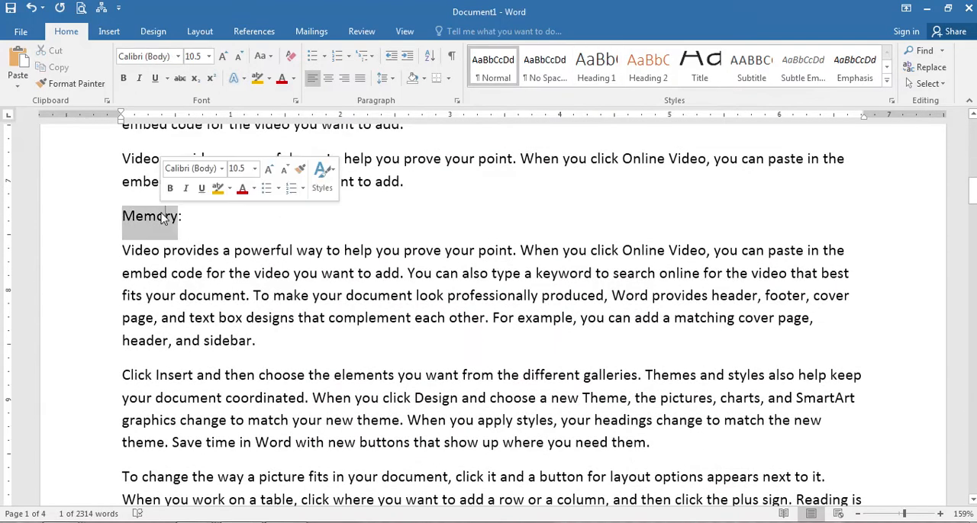
click(596, 69)
Apply the Heading 2 style to the "Hard Disk:" line.
scroll(279, 326, down, 10)
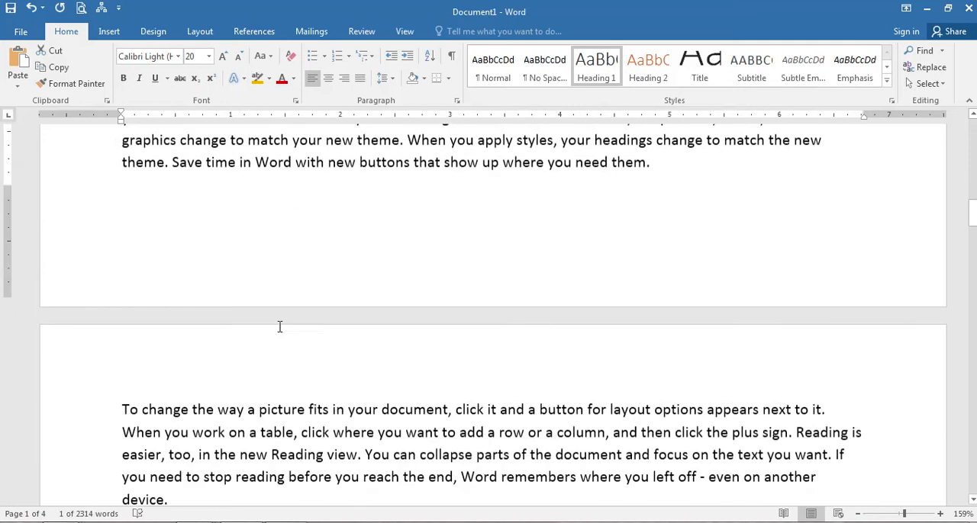
scroll(183, 312, up, 3)
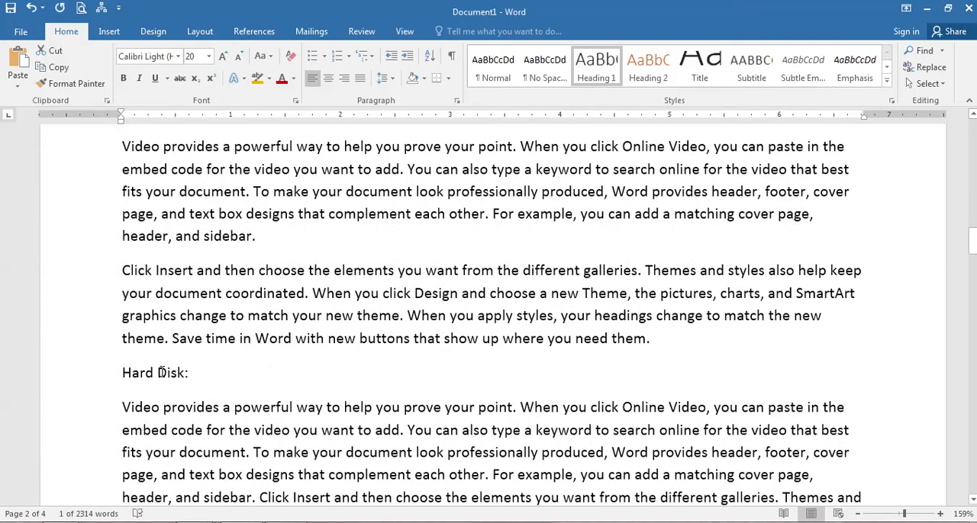
triple_click(139, 371)
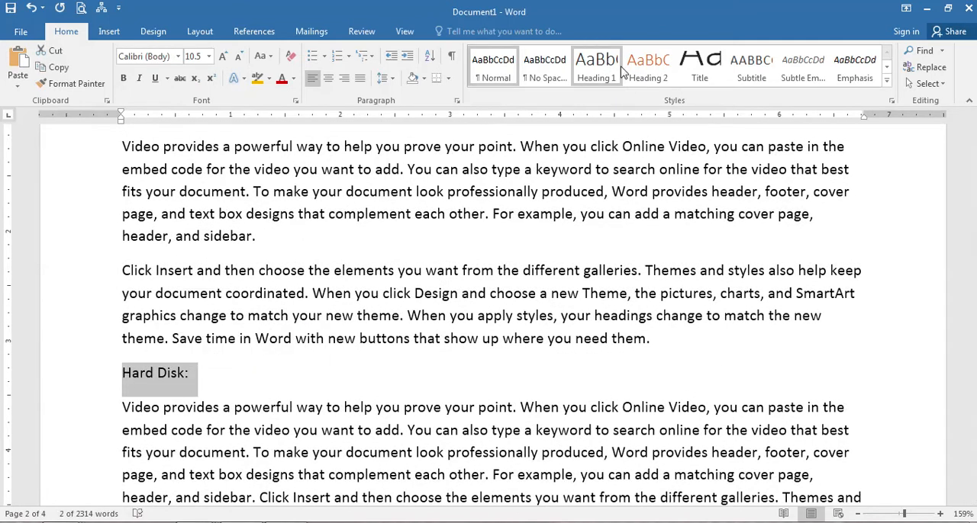
click(647, 68)
Collapse the text under the "Memory:" heading and expand it again.
scroll(252, 351, up, 8)
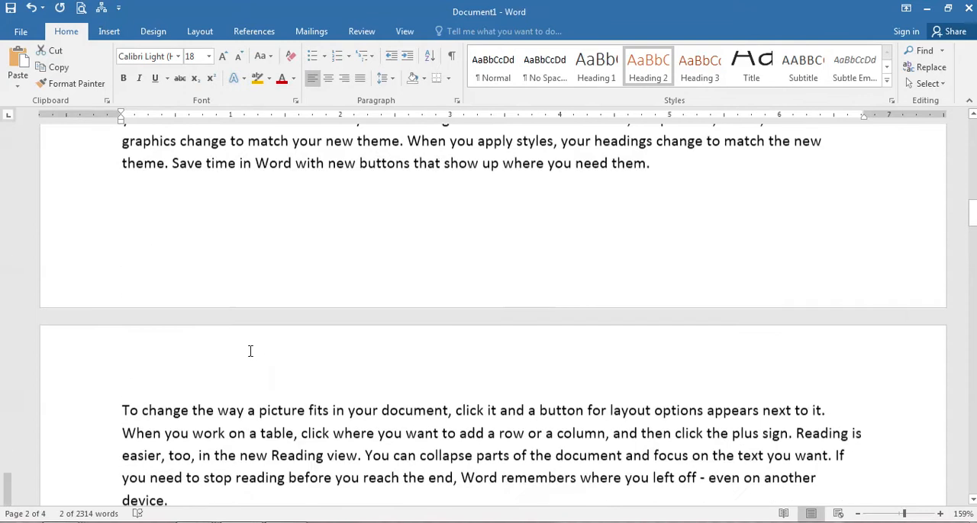
click(111, 298)
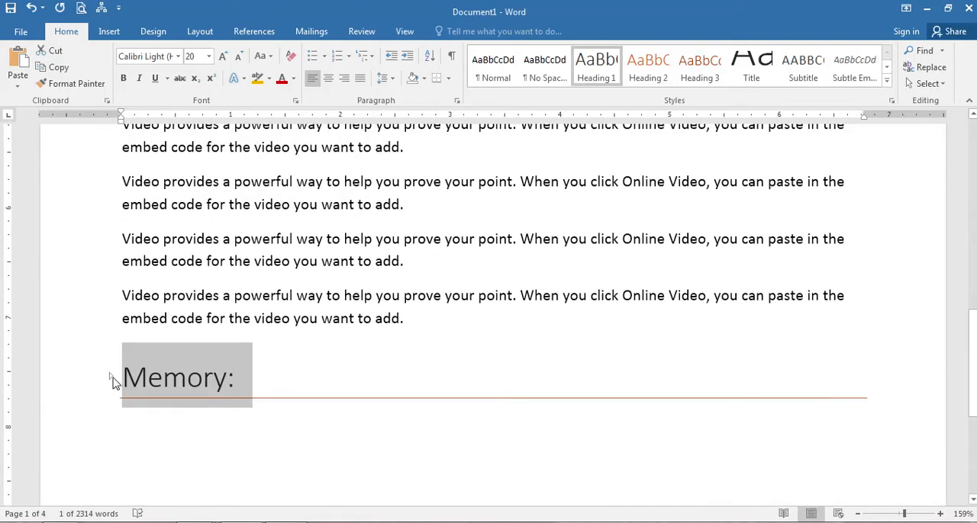
scroll(229, 376, down, 3)
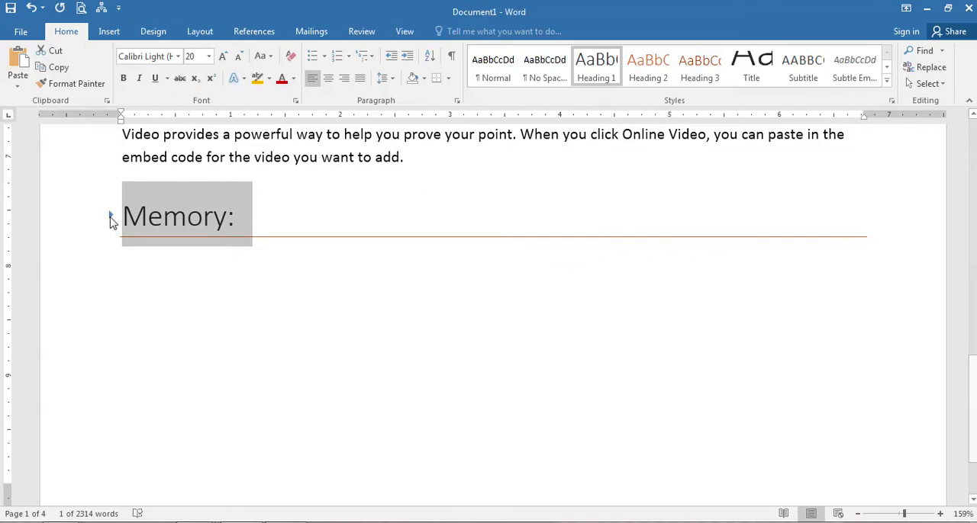
click(111, 216)
scroll(218, 338, down, 3)
scroll(222, 353, down, 2)
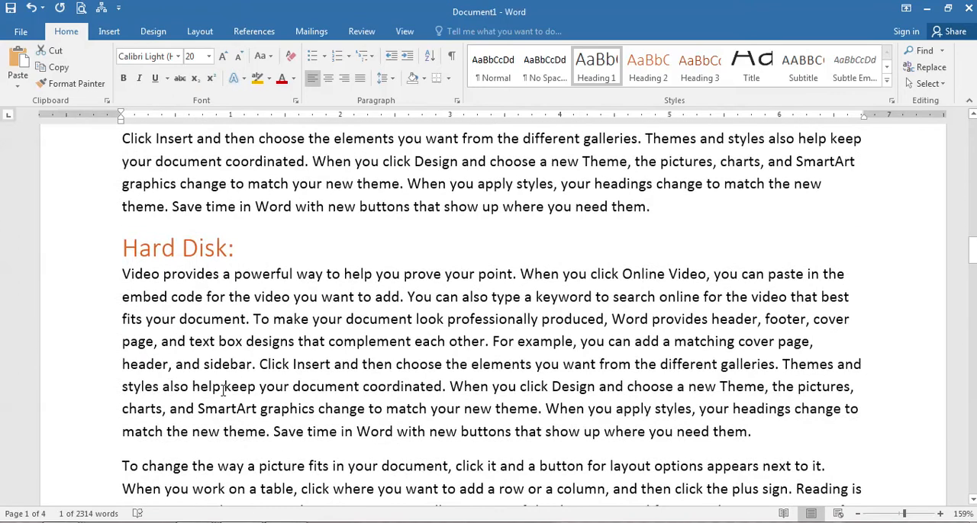
Insert a page break before the "Computer:" heading and place the insertion point on the new blank first page.
scroll(223, 389, up, 20)
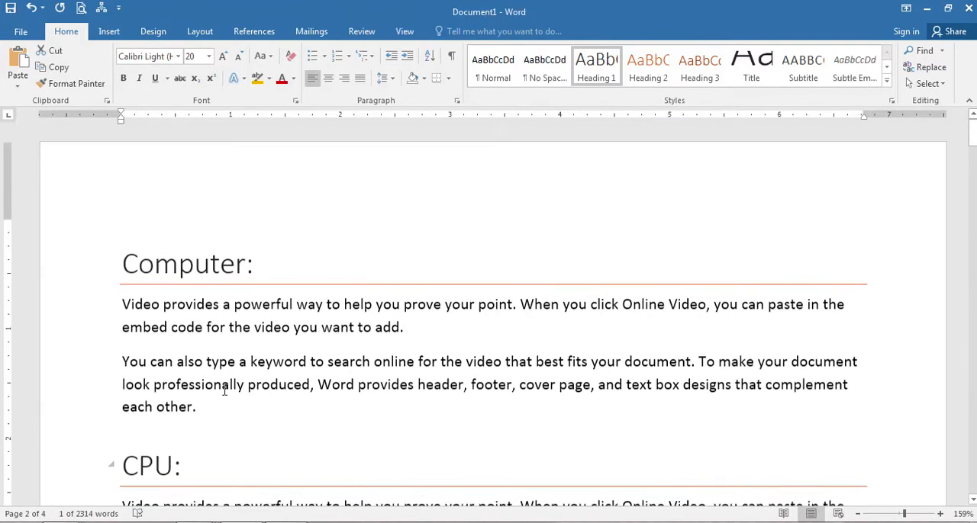
click(438, 251)
key(Home)
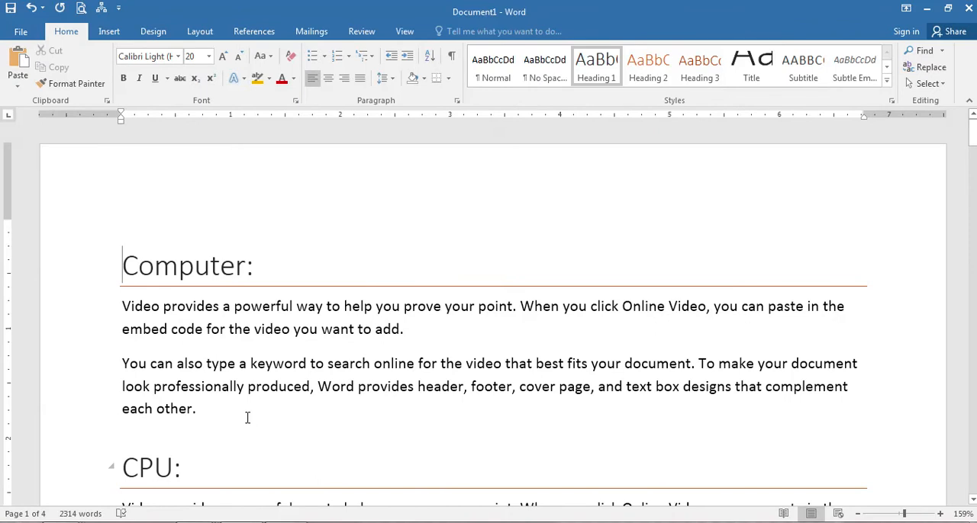
key(ctrl+Return)
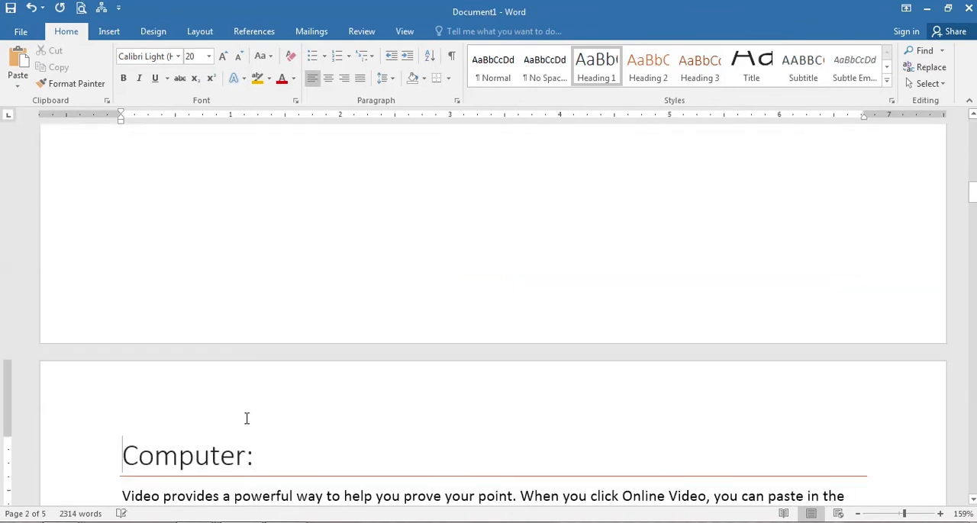
click(209, 252)
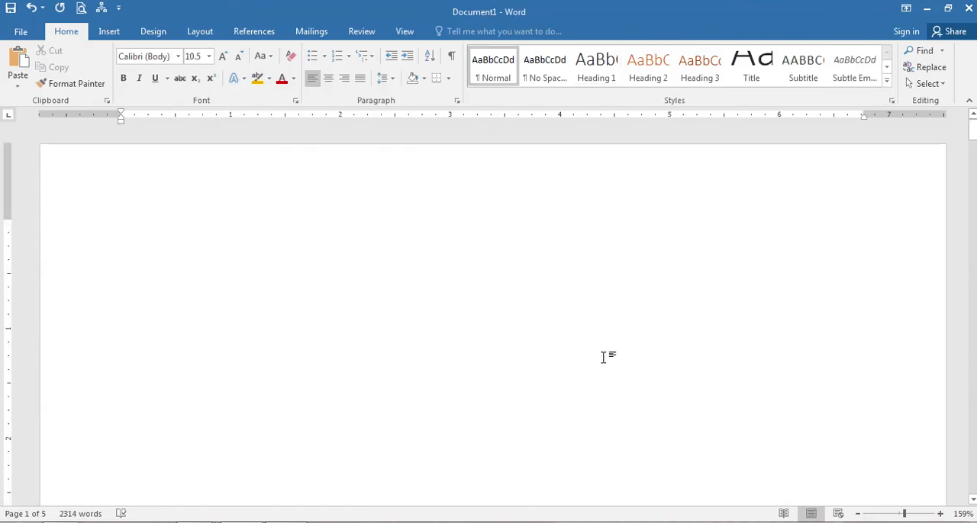
scroll(603, 359, down, 11)
scroll(602, 357, down, 1)
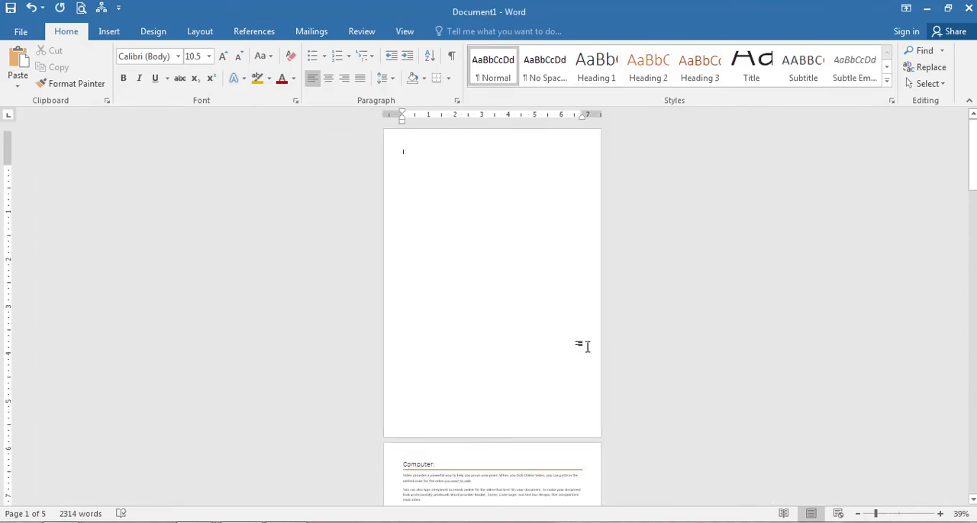
Review the available page break and section break types without inserting one.
click(203, 32)
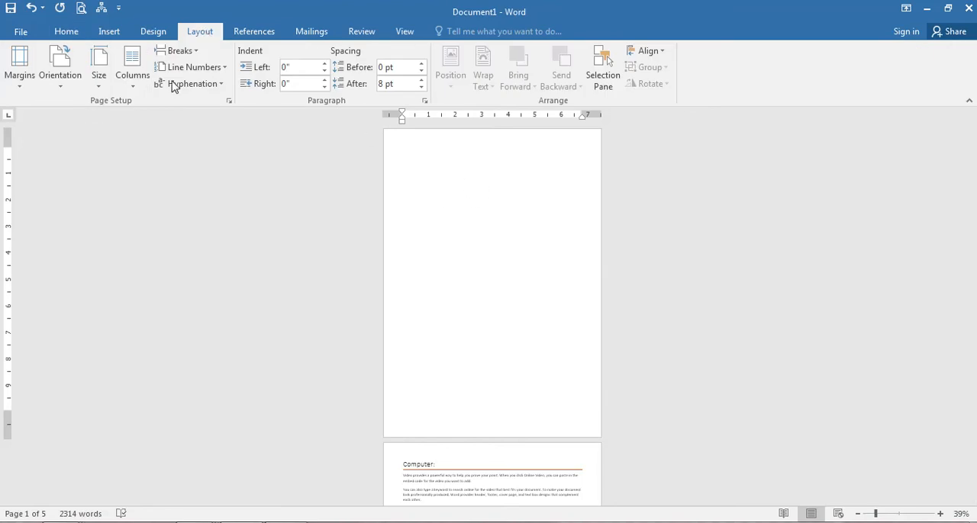
click(192, 52)
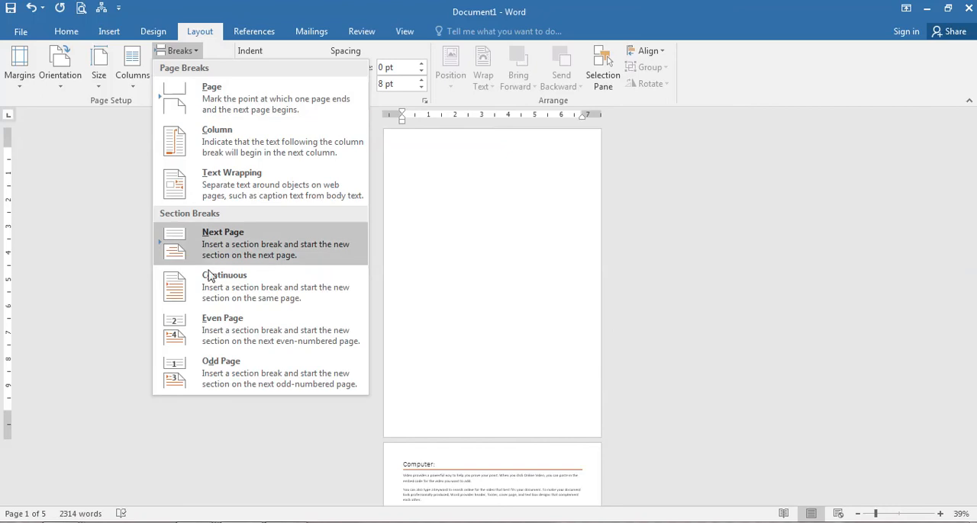
click(109, 240)
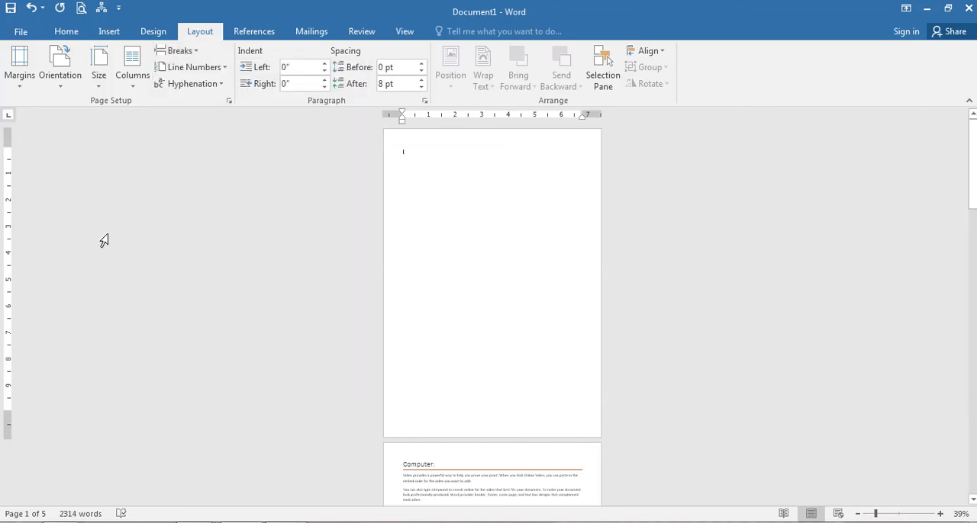
Insert the Automatic Table 1 table of contents on the blank first page.
ctrl+scroll(292, 220, up, 10)
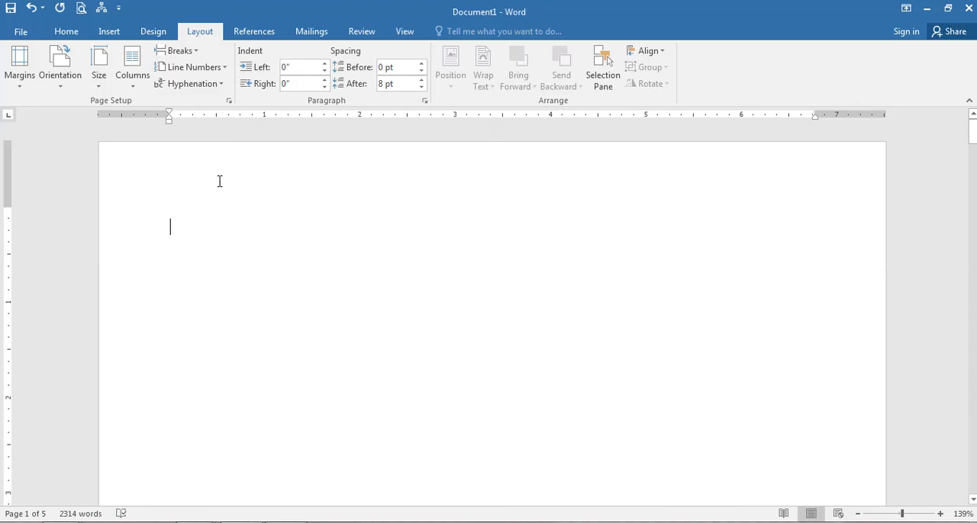
click(254, 32)
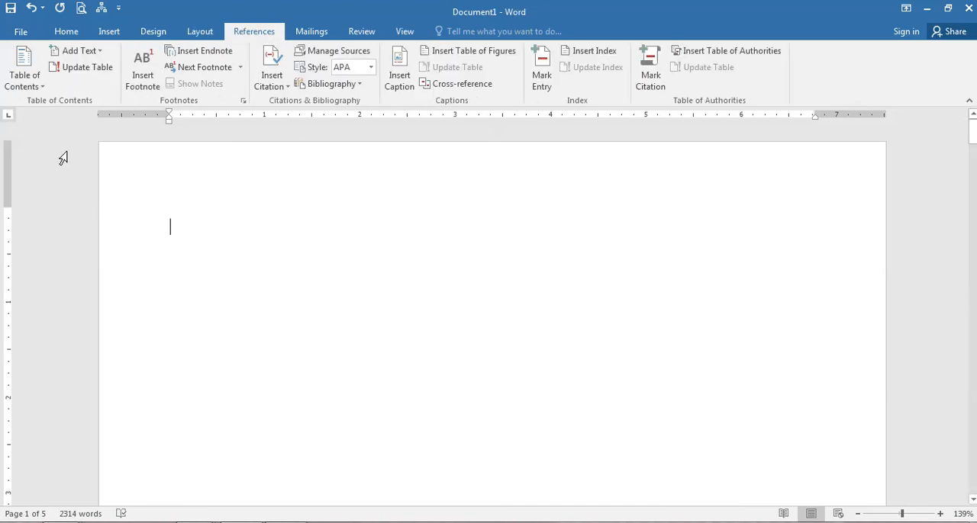
click(25, 72)
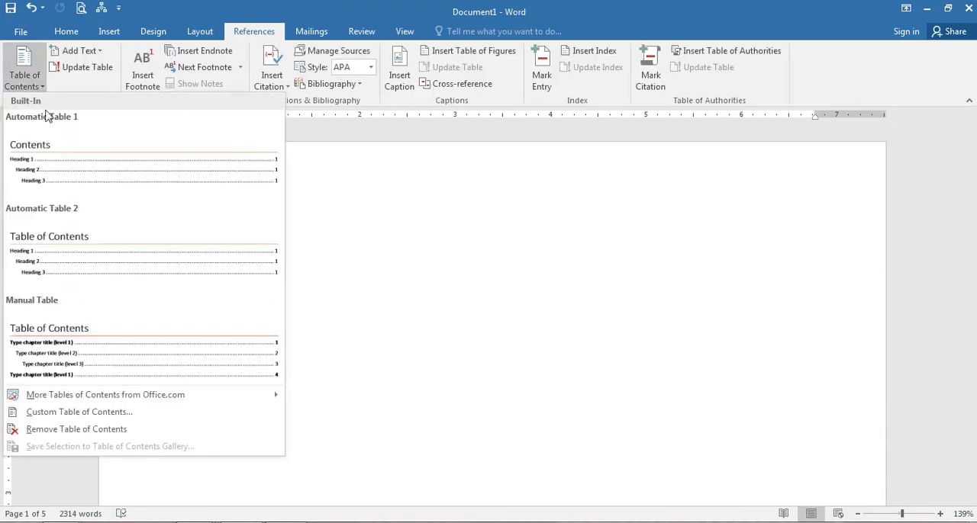
click(69, 168)
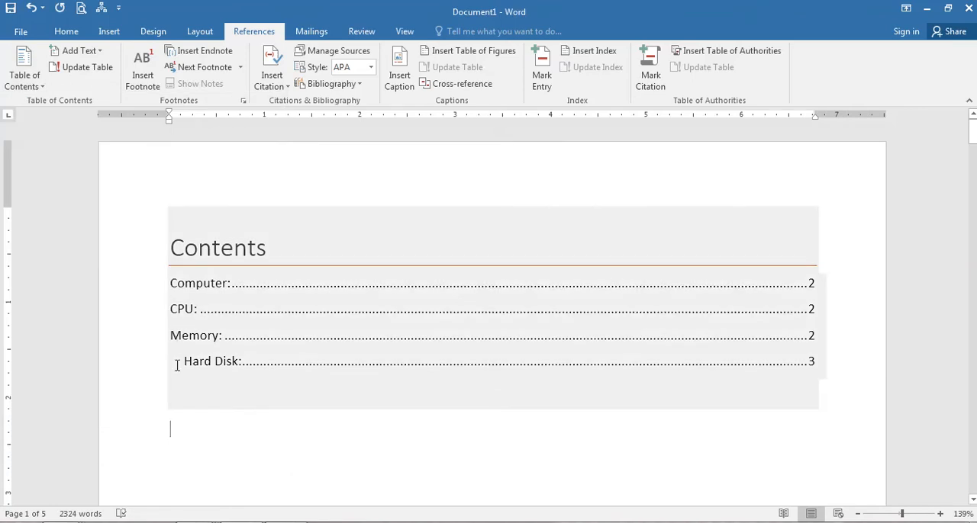
Inspect the linked entries in the table of contents, including "Computer:" and "CPU:".
click(174, 290)
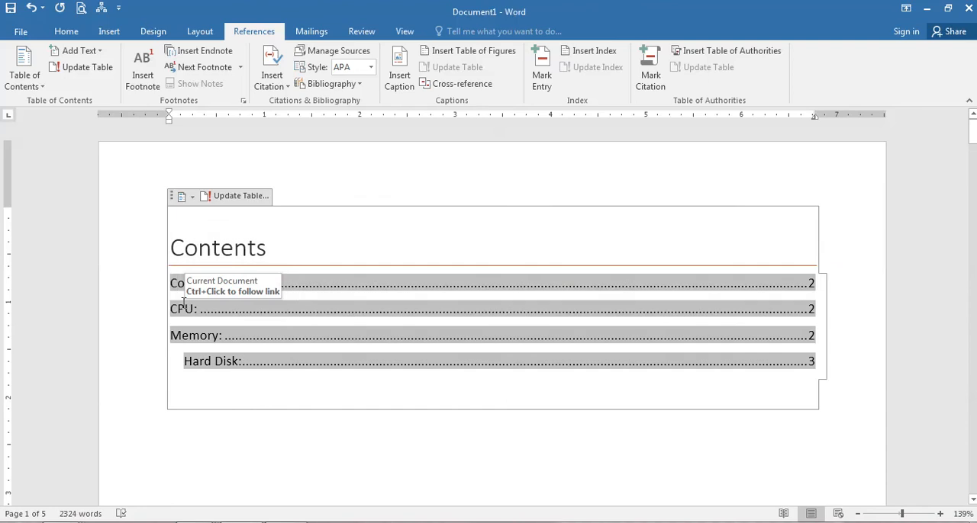
click(184, 311)
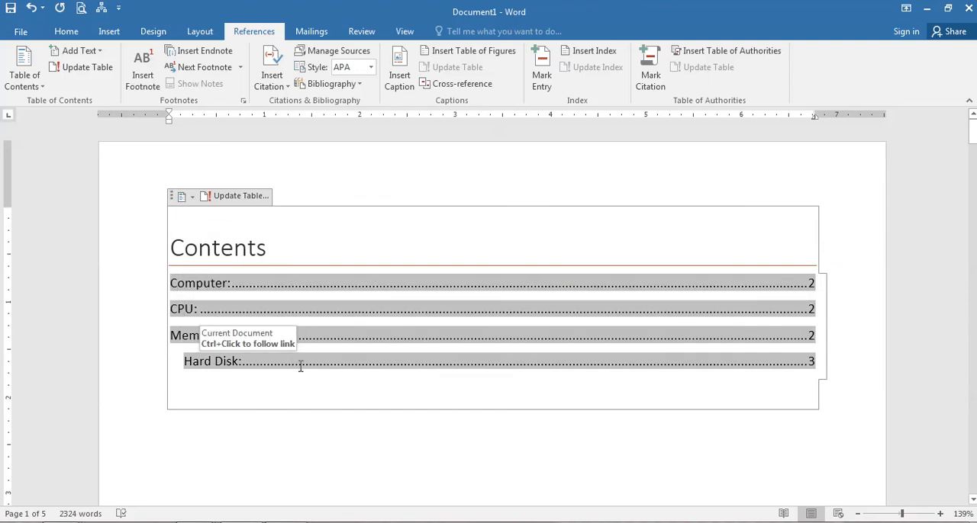
ctrl+click(372, 340)
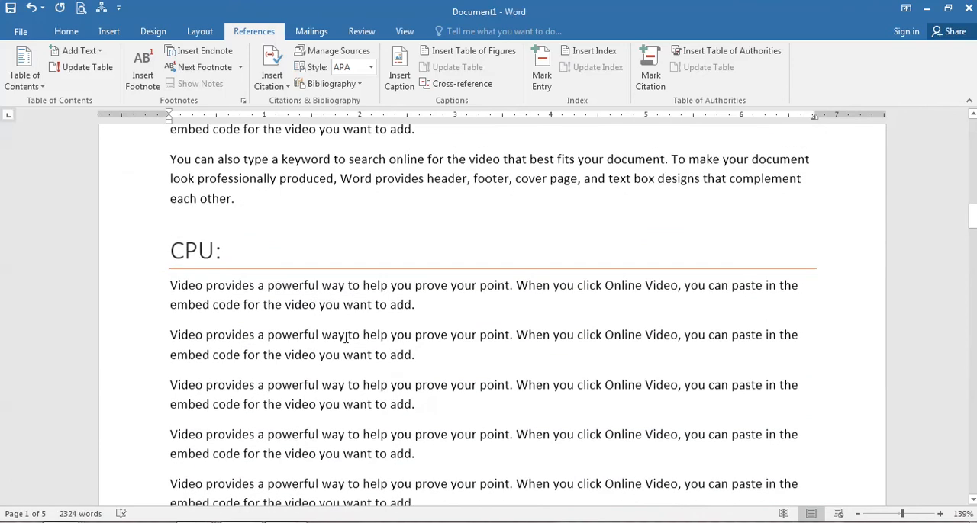
Merge the two paragraphs under the "Computer:" heading into one.
click(264, 191)
scroll(257, 225, up, 4)
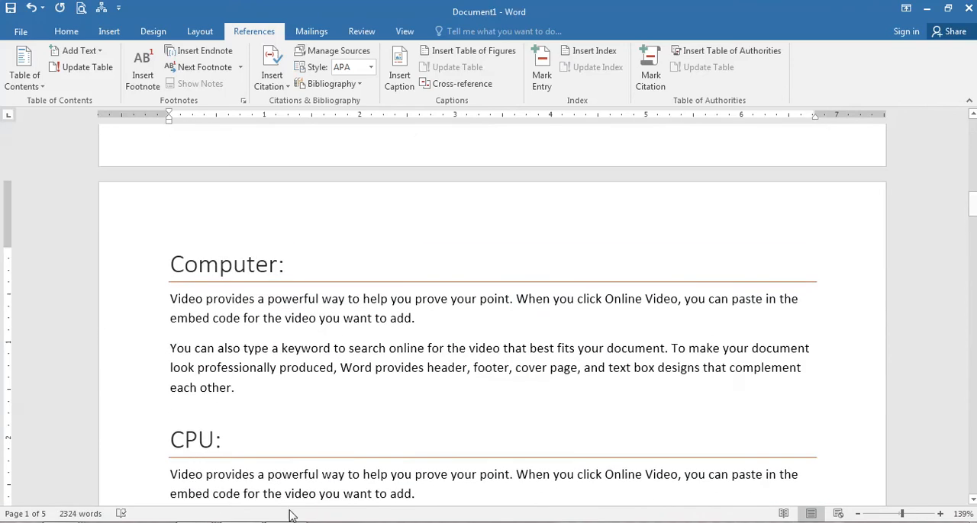
key(BackSpace)
Copy the paragraph under "Computer:" and paste it repeatedly below itself to extend the section over several pages.
key(ctrl+a)
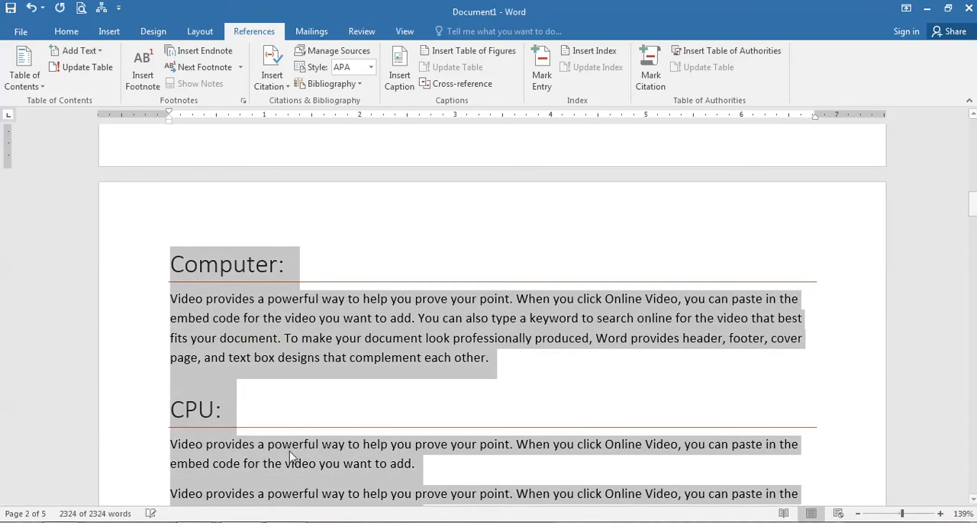
triple_click(296, 337)
key(ctrl+c)
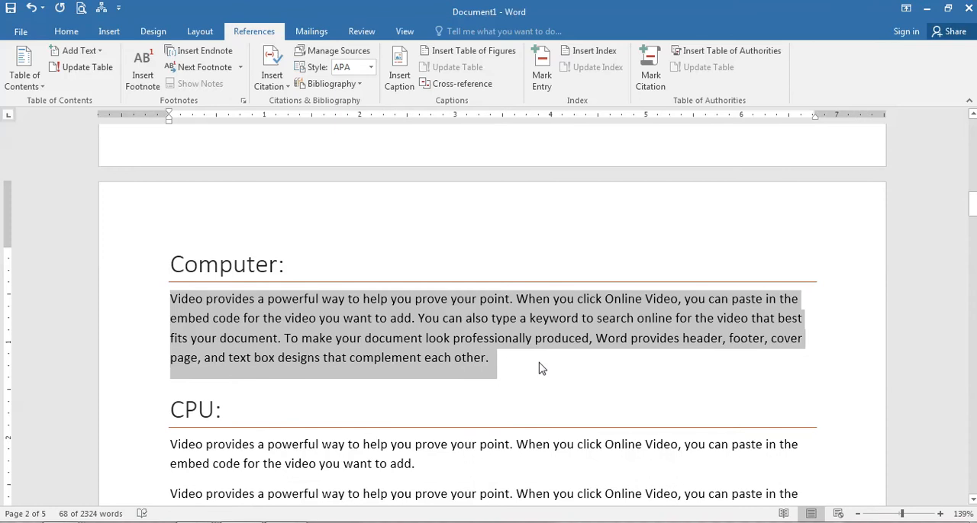
click(539, 369)
key(ctrl+v)
key(ctrl+v)
key(ctrl+v)
key(ctrl+v)
key(ctrl+v)
key(ctrl+v)
key(ctrl+v)
key(ctrl+v)
key(ctrl+v)
key(ctrl+v)
key(ctrl+v)
key(ctrl+v)
key(ctrl+v)
key(ctrl+v)
key(ctrl+v)
key(ctrl+v)
key(ctrl+v)
key(ctrl+v)
key(ctrl+v)
key(ctrl+v)
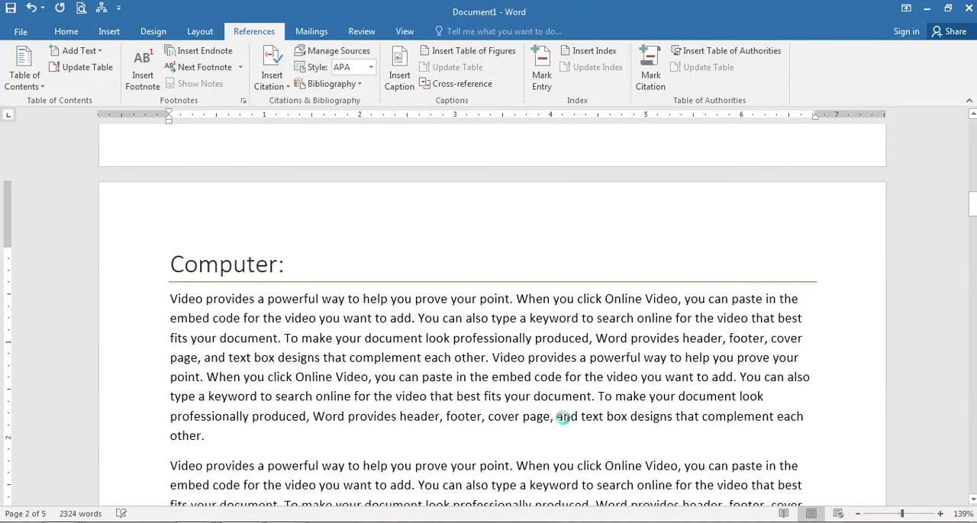
scroll(564, 418, down, 16)
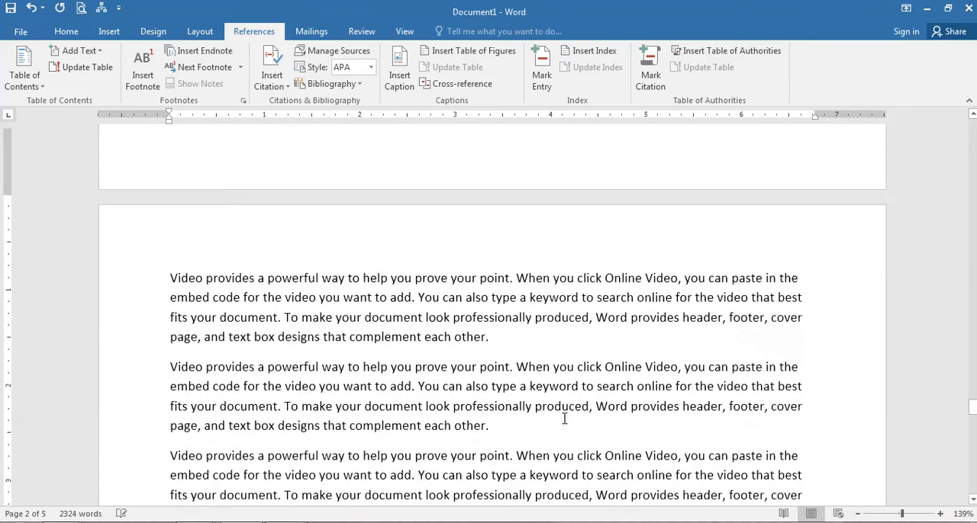
scroll(564, 418, down, 10)
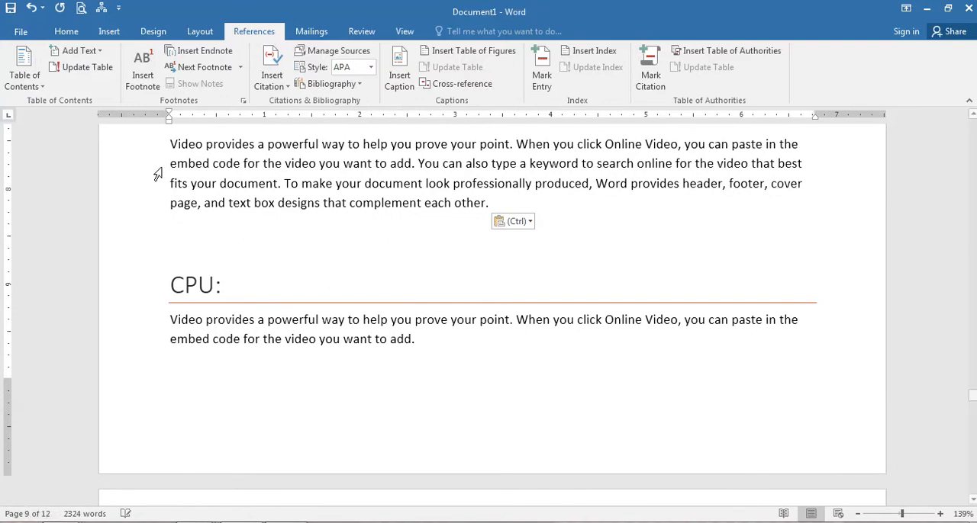
Return to the table of contents and check its update options without applying an update.
key(ctrl+Home)
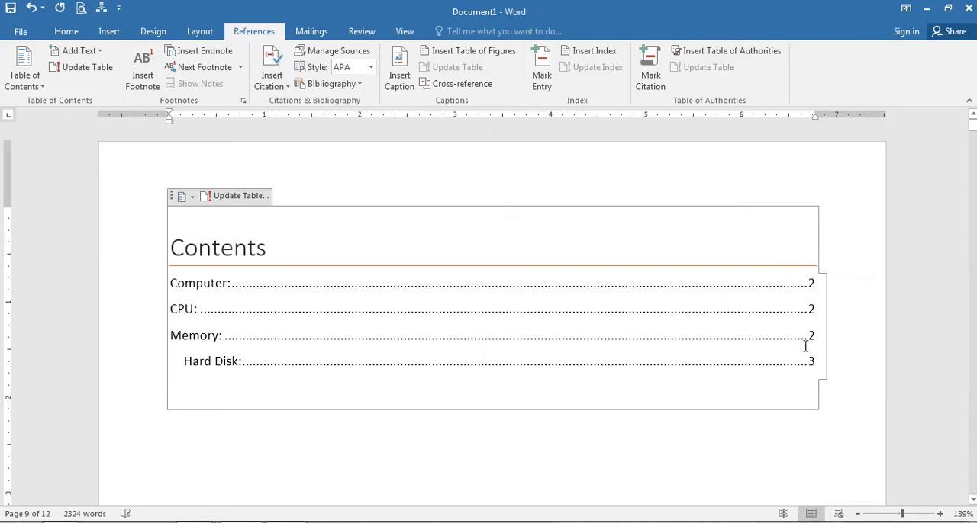
click(242, 196)
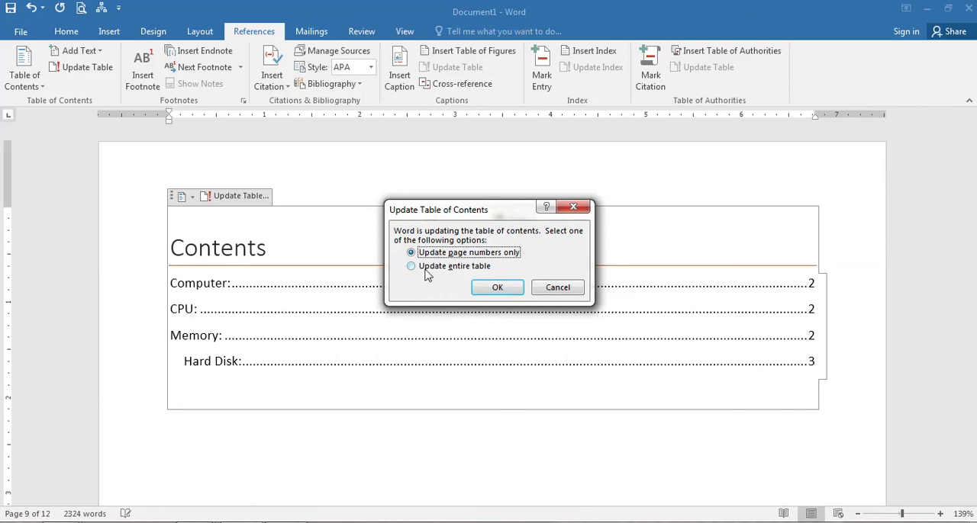
click(564, 288)
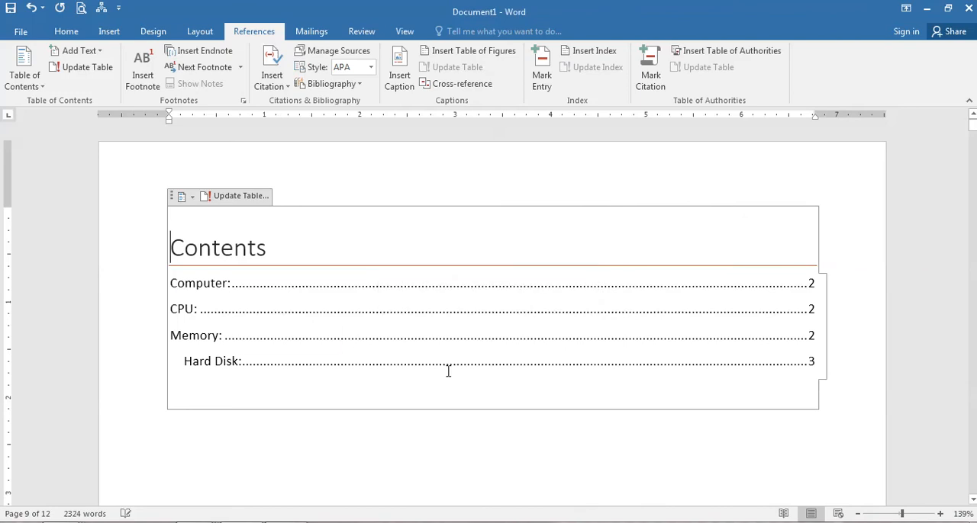
Copy all the text under the "Hard Disk:" heading through to the end of the document.
scroll(447, 371, down, 1)
scroll(447, 370, up, 15)
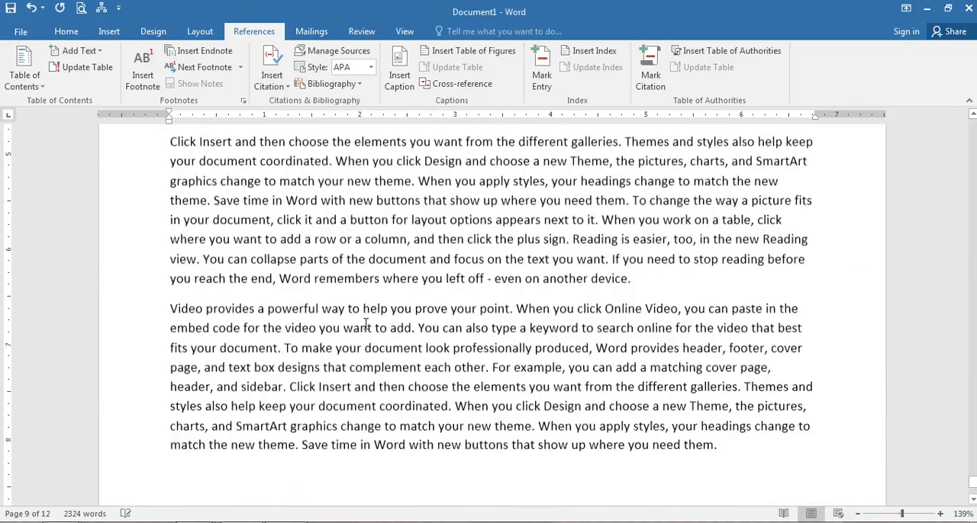
scroll(365, 324, up, 18)
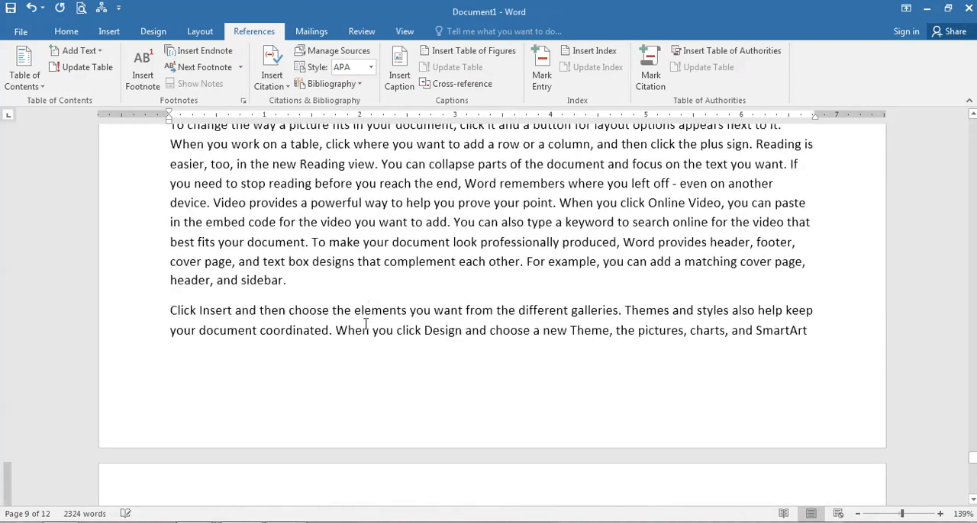
scroll(365, 324, down, 8)
scroll(364, 323, up, 1)
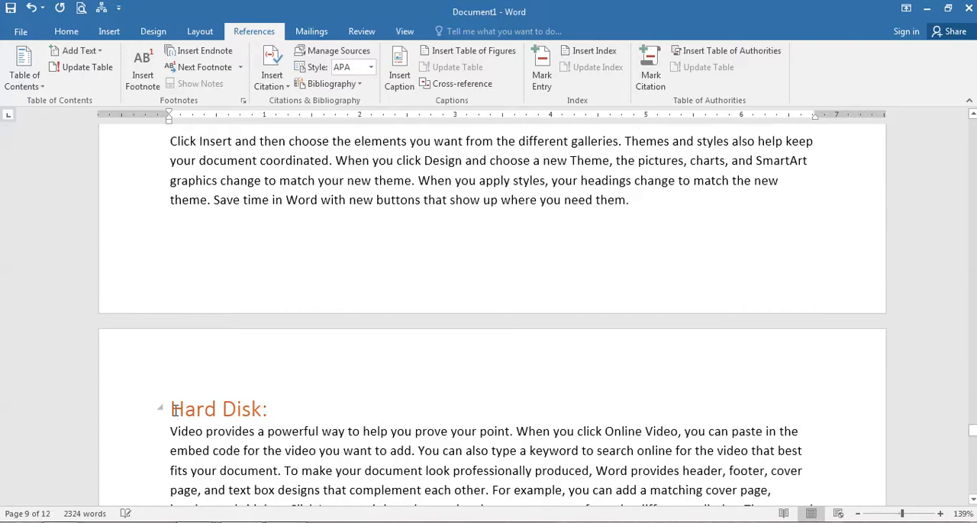
scroll(219, 416, down, 6)
scroll(219, 416, up, 3)
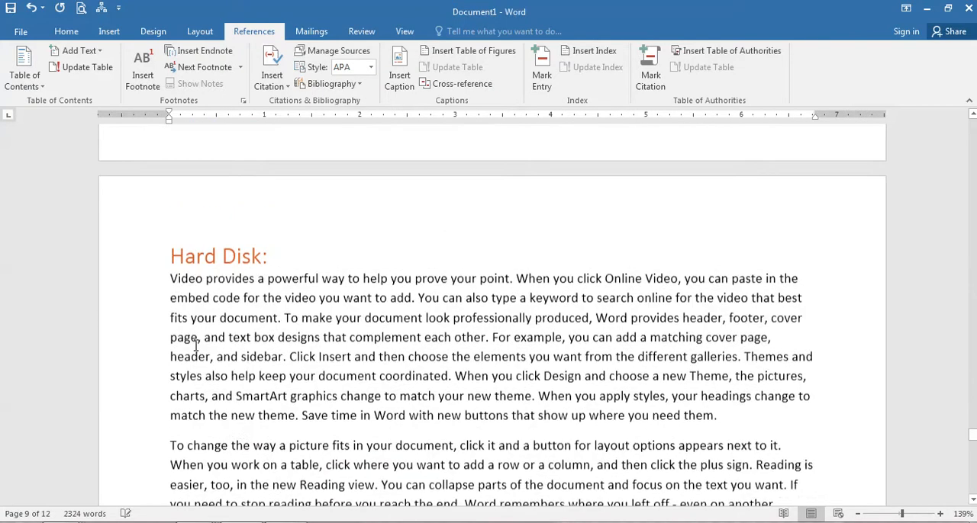
click(169, 290)
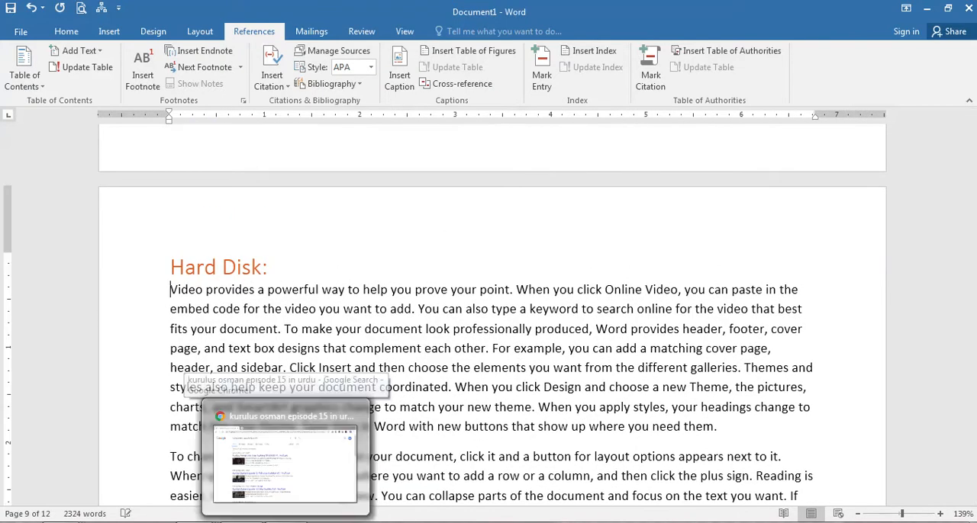
key(ctrl+shift+Down)
key(ctrl+shift+End)
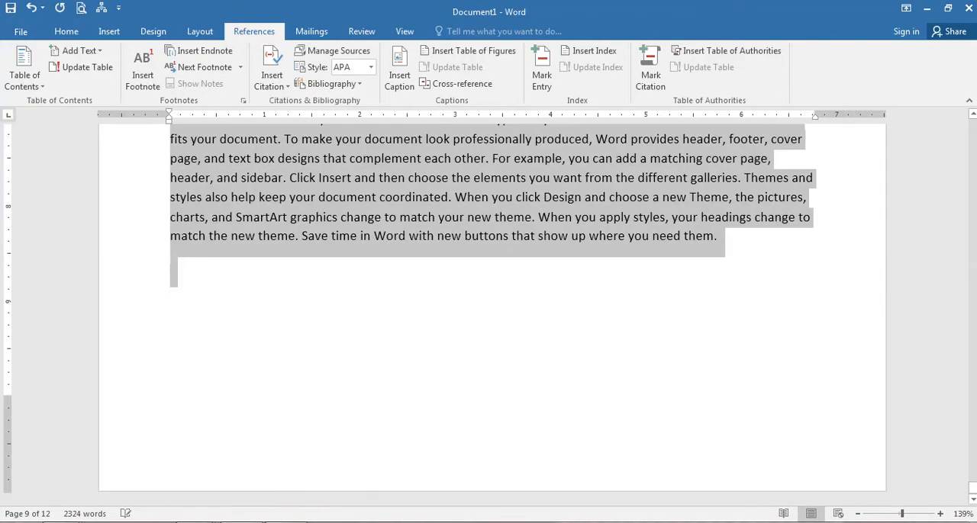
Add a line reading "RAM" at the end of the document and paste the copied Hard Disk text below it.
click(264, 323)
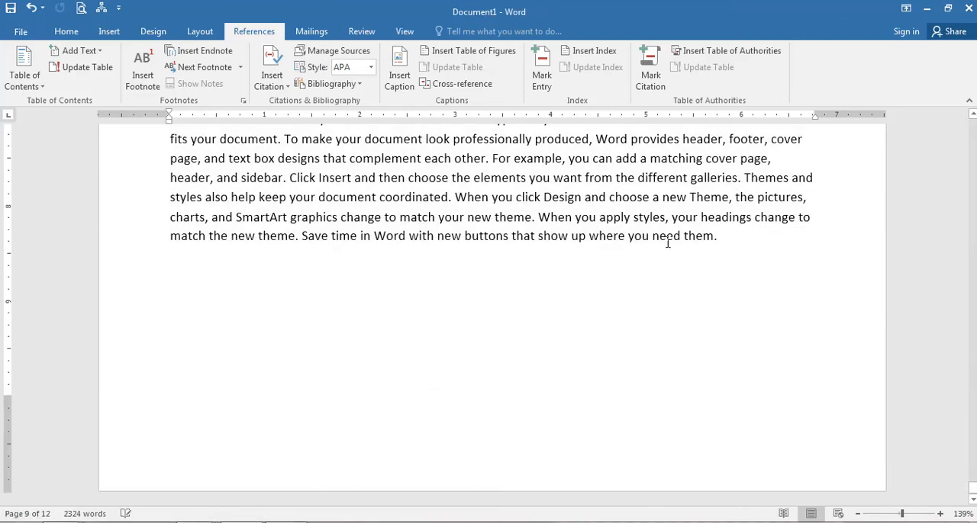
text(RAM)
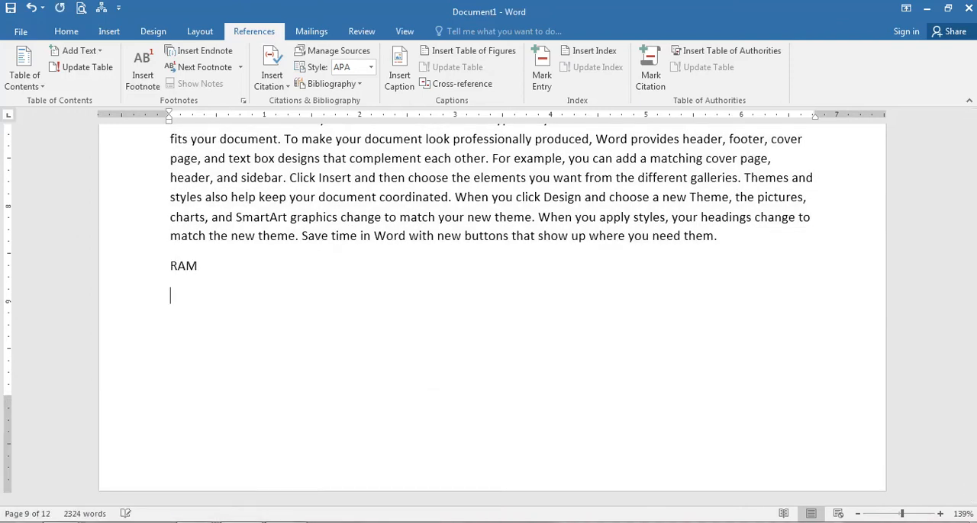
key(ctrl+v)
scroll(473, 305, down, 10)
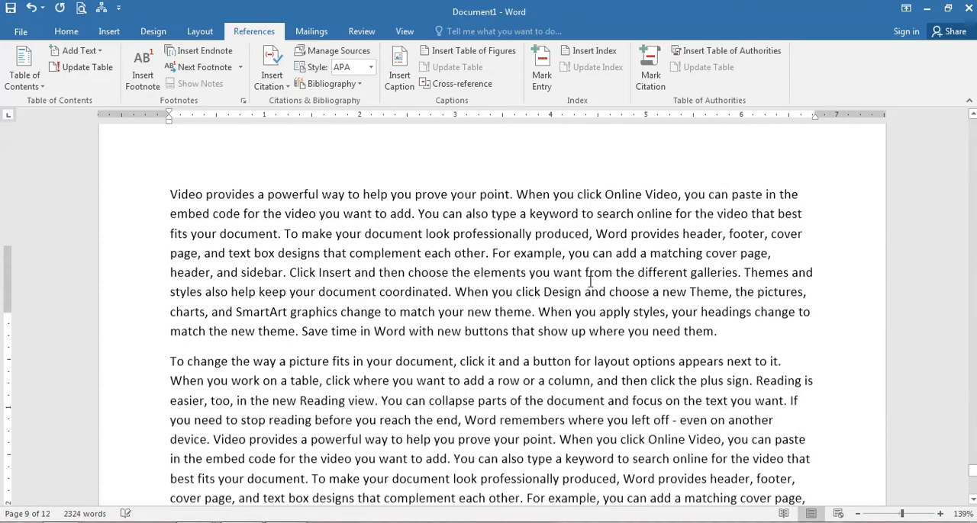
Apply the Heading 2 style to the new "RAM" line.
scroll(473, 305, up, 15)
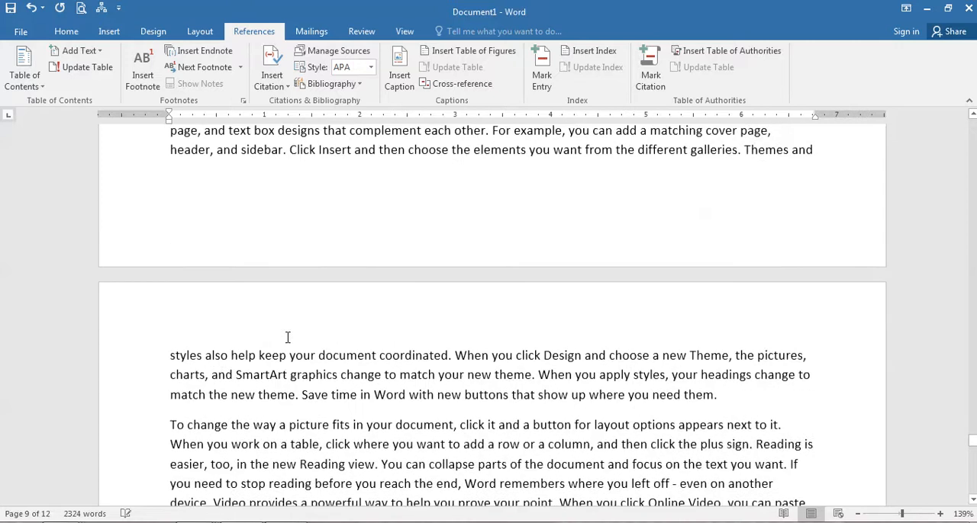
scroll(281, 337, up, 2)
double_click(183, 344)
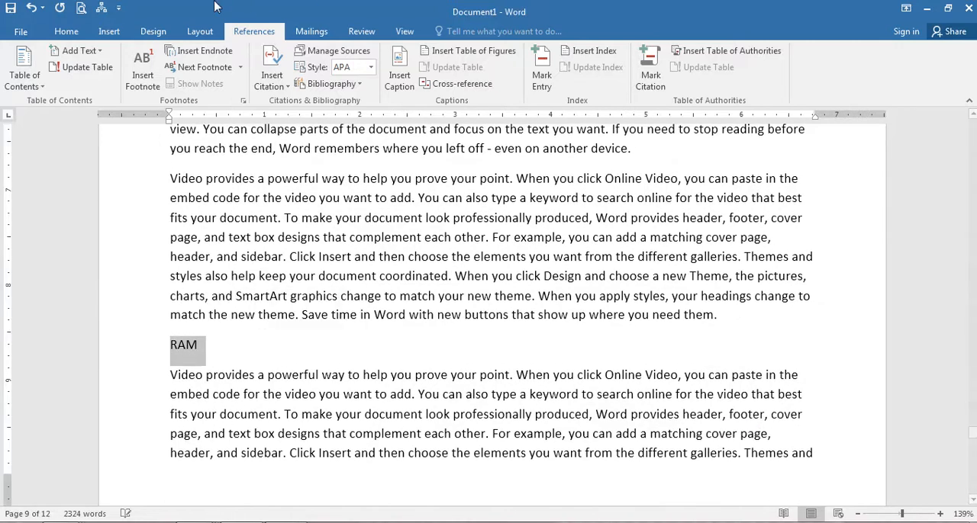
mouse_move(367, 45)
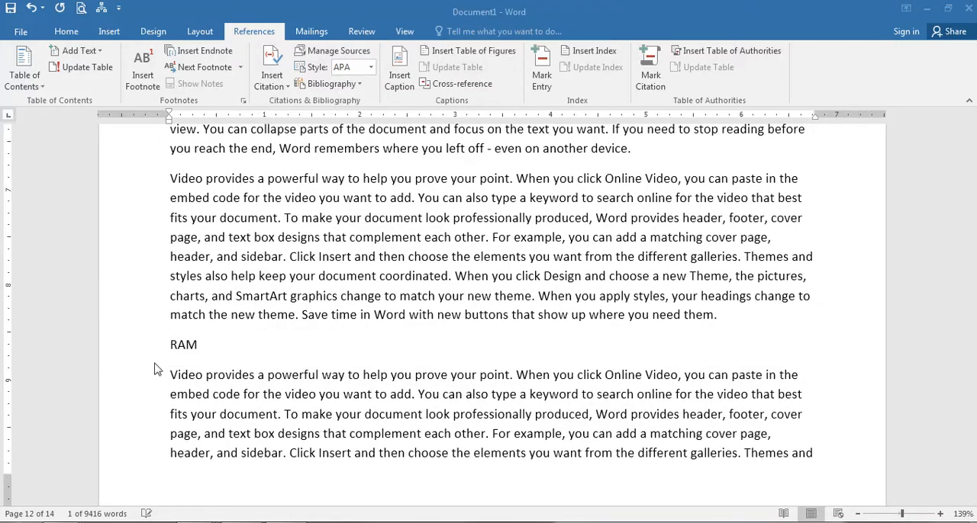
double_click(183, 345)
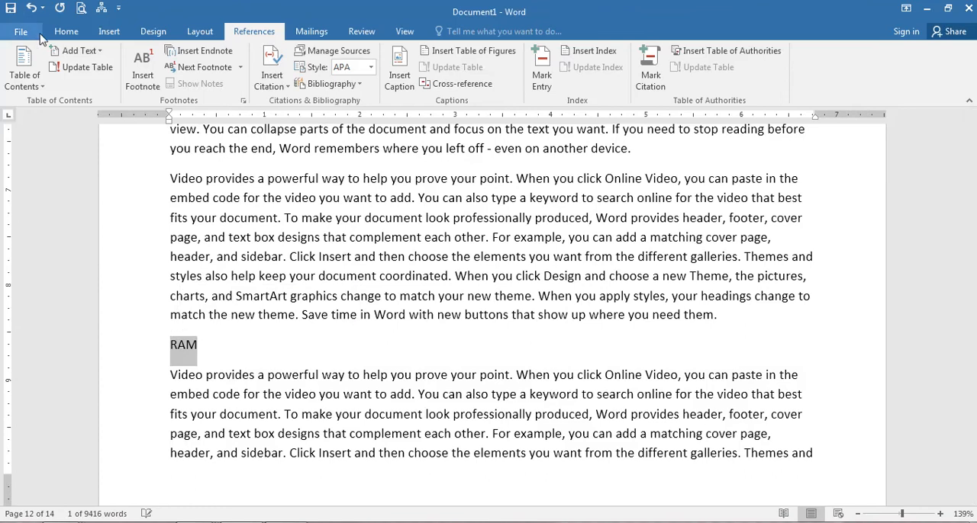
click(65, 31)
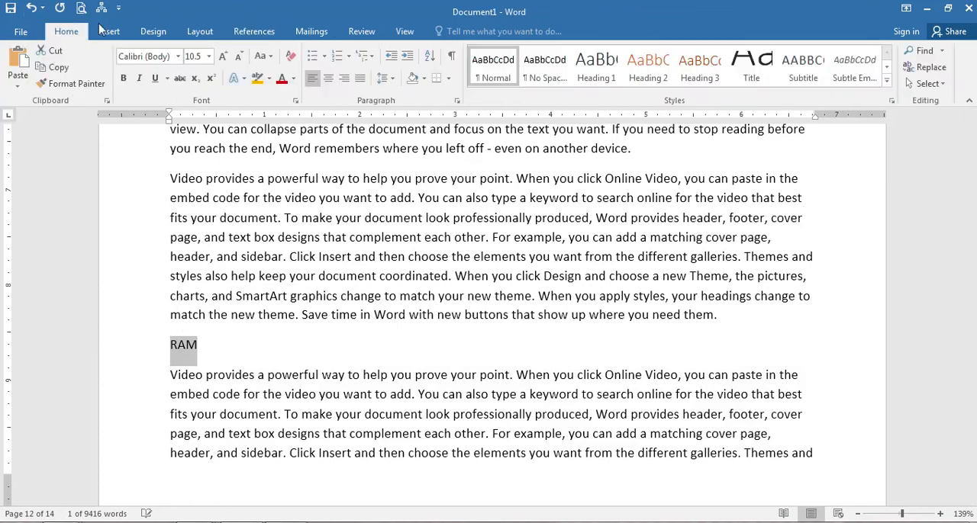
click(648, 67)
click(330, 396)
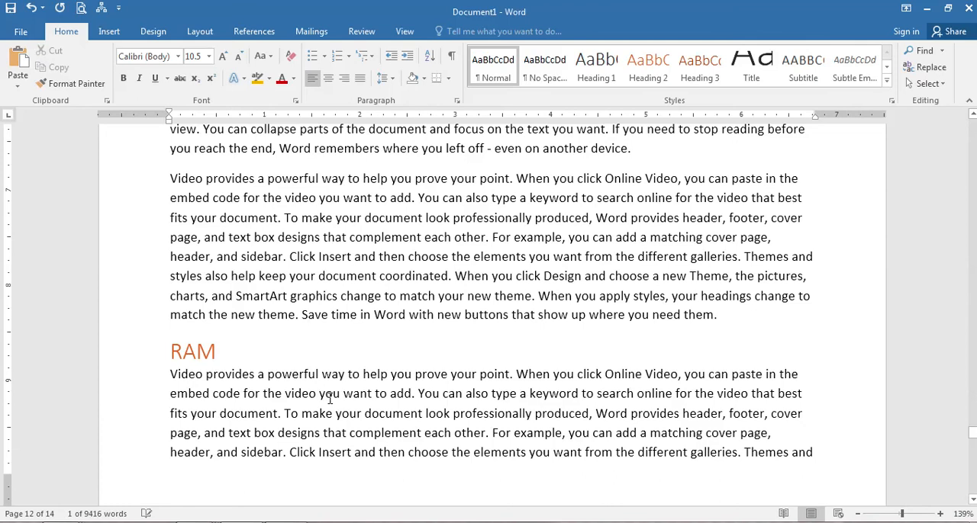
Return to the table of contents and update the entire table to include the new heading.
key(ctrl+Home)
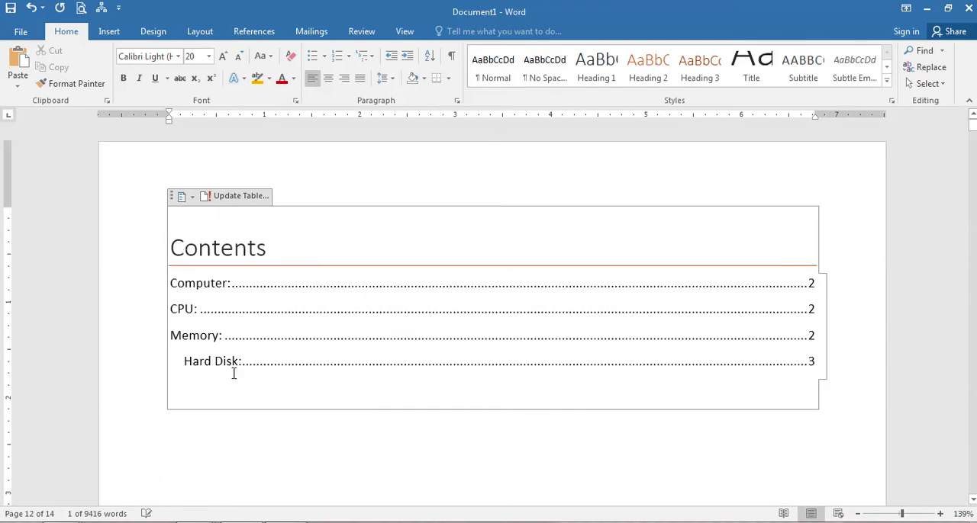
click(243, 196)
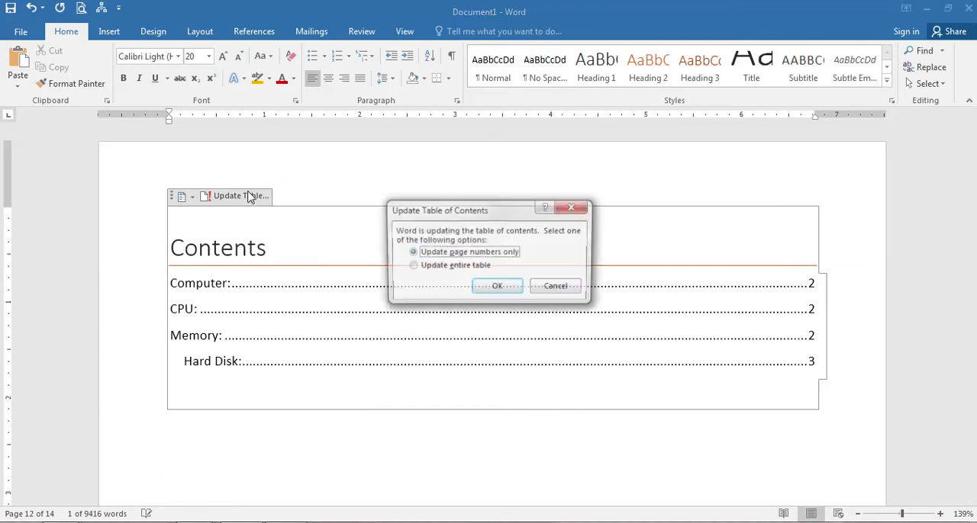
click(438, 266)
click(494, 290)
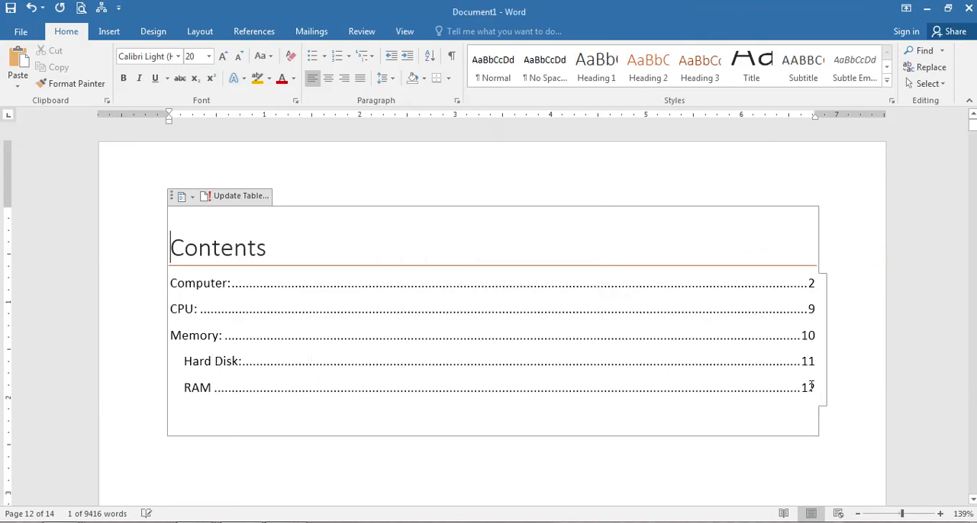
Set the font of everything from the "Computer:" heading to the end of the document to Times New Roman.
click(438, 503)
scroll(438, 504, down, 10)
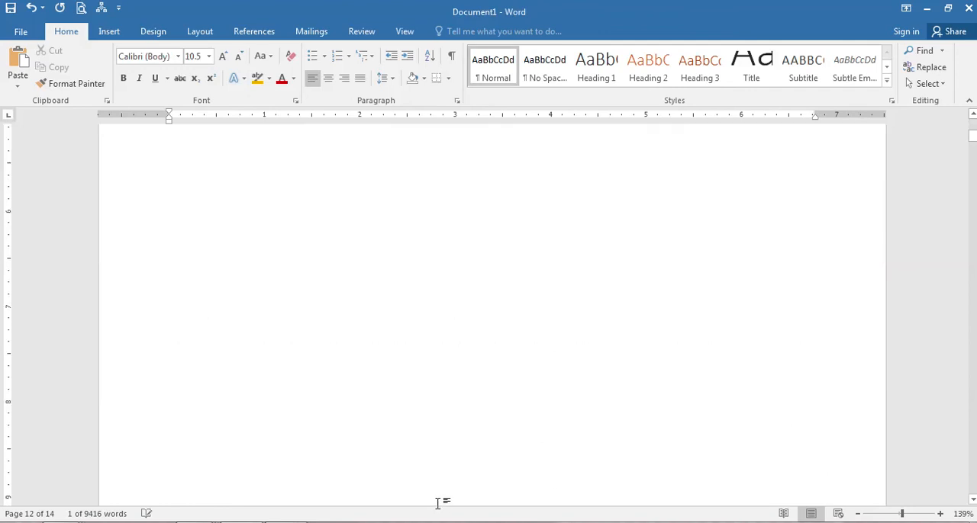
scroll(438, 503, down, 8)
scroll(440, 503, down, 10)
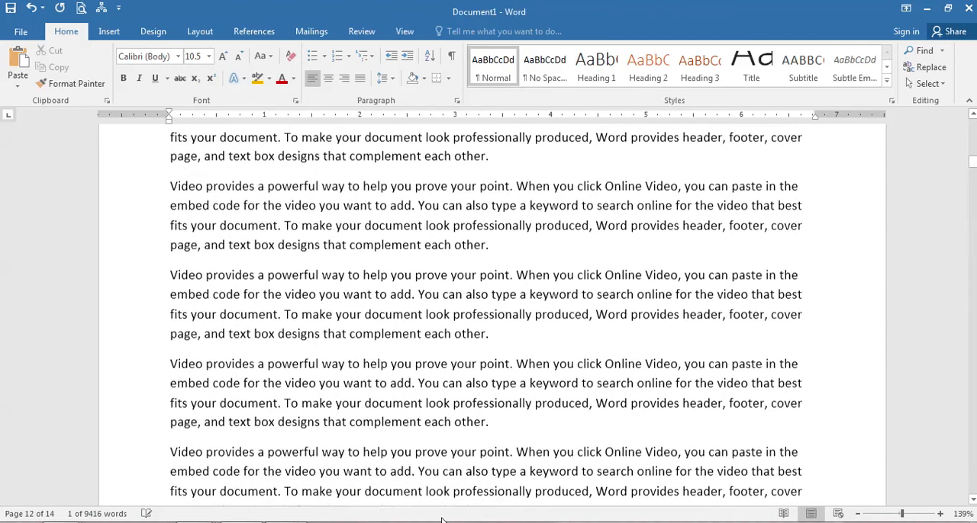
scroll(441, 504, up, 6)
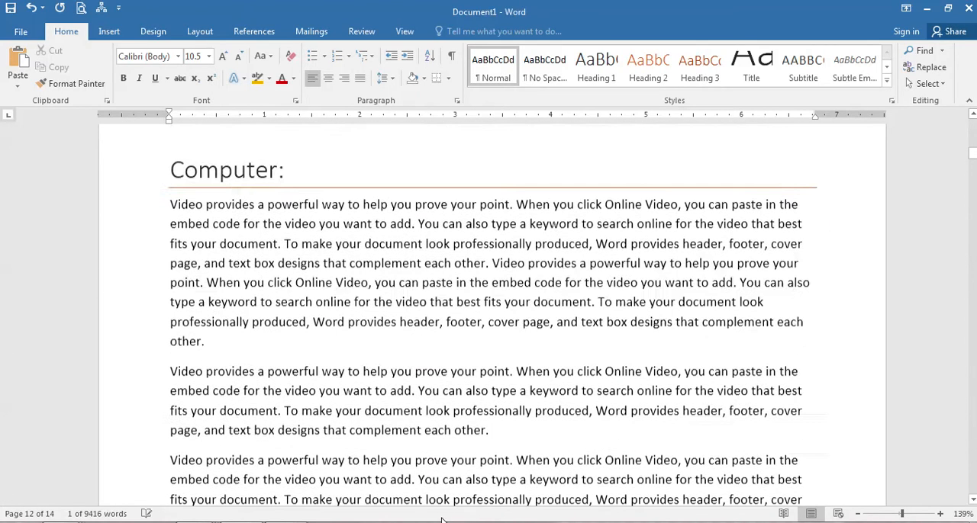
click(190, 467)
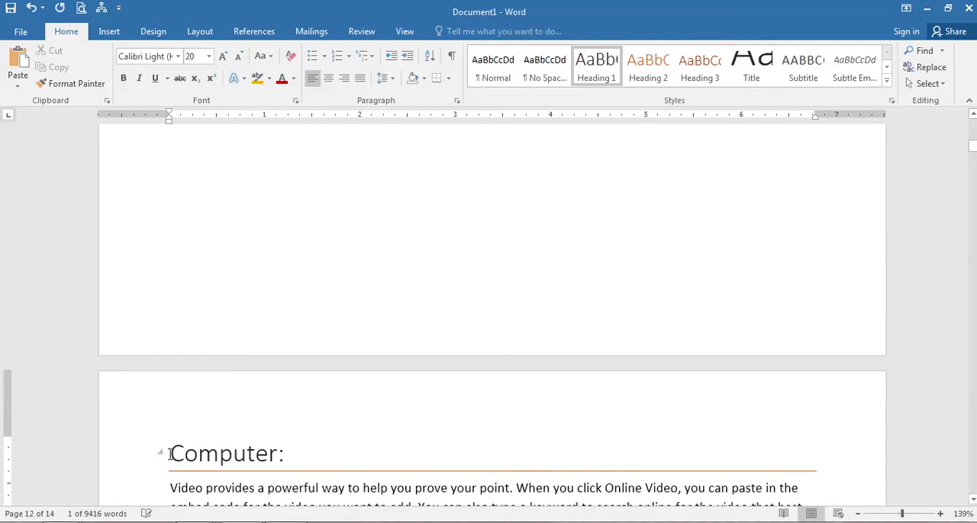
click(170, 454)
key(ctrl+shift+End)
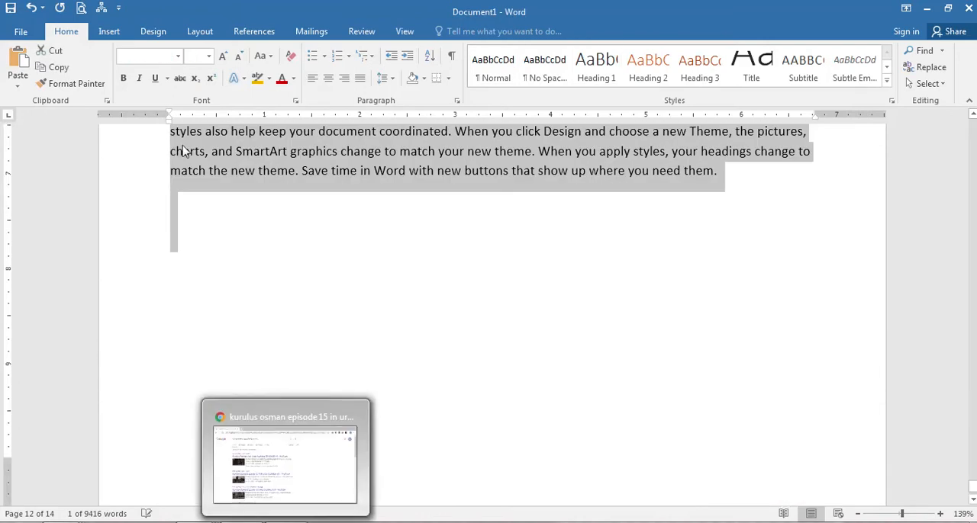
click(142, 57)
text(Times New Roman)
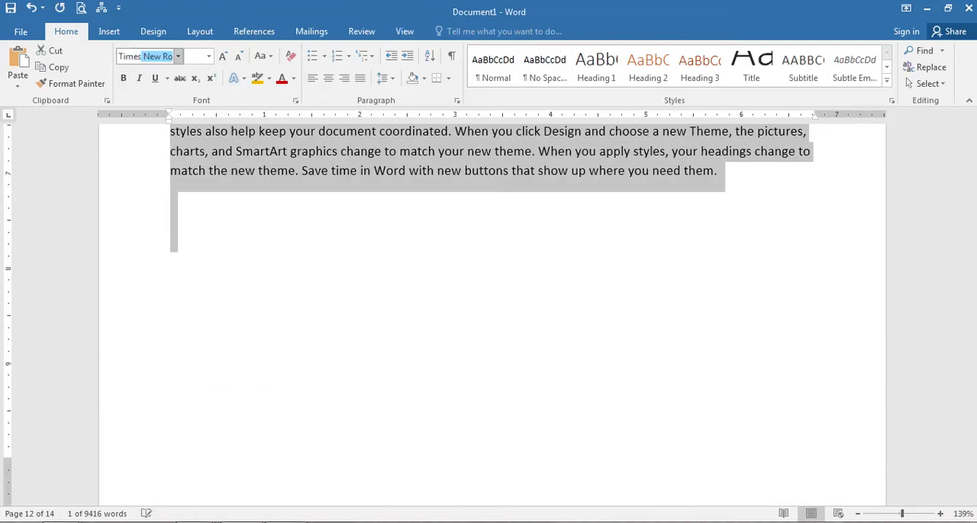
key(Return)
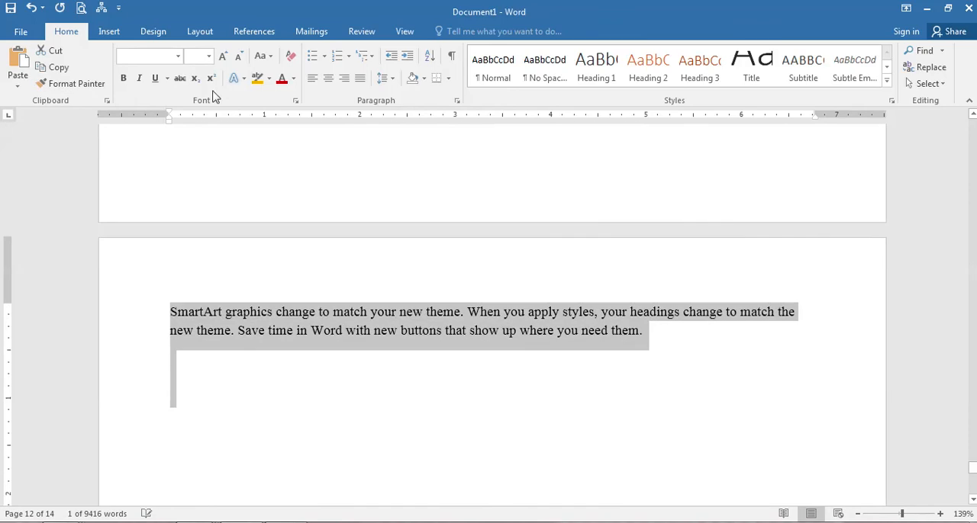
Set the selected body text and headings to font size 13 and justify them.
click(196, 59)
text(13)
key(Return)
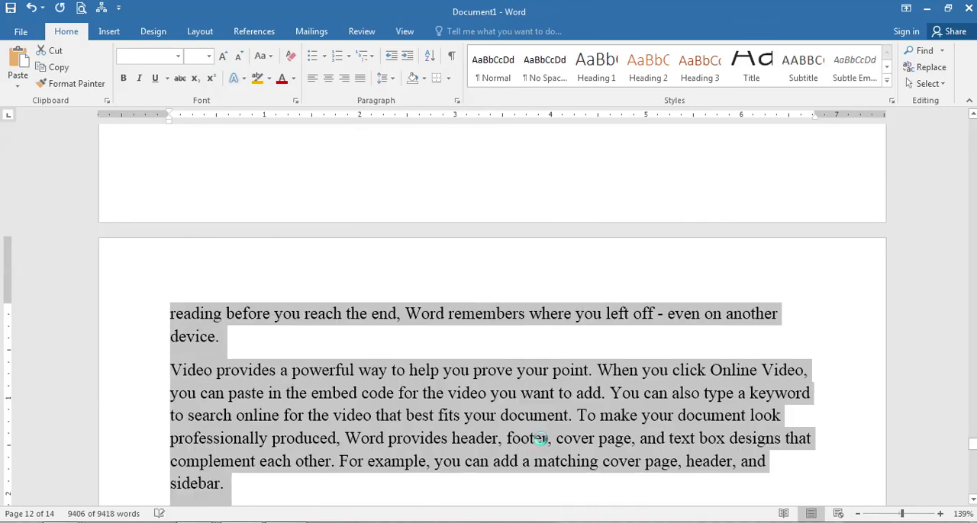
key(ctrl+j)
Check the reformatted "Computer:" section and update the entire table of contents to match the new layout.
key(ctrl+Home)
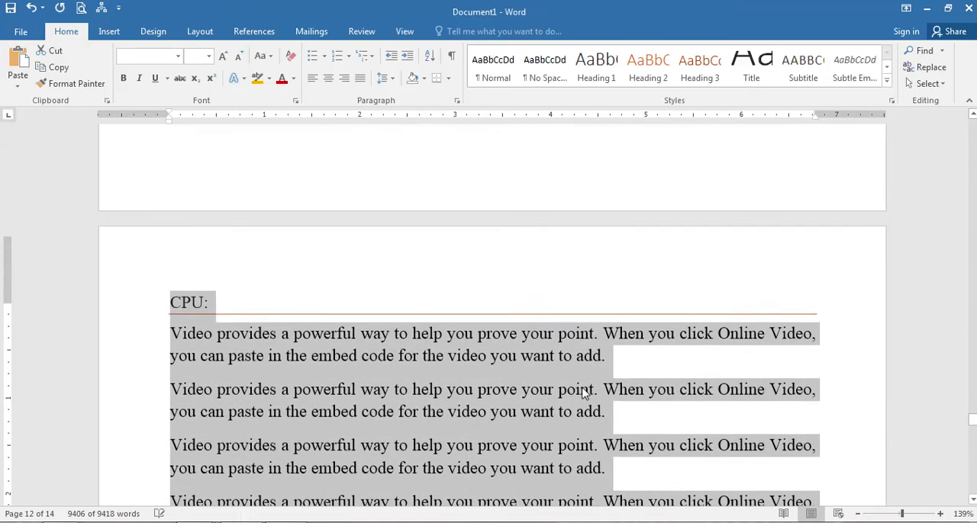
scroll(582, 387, down, 10)
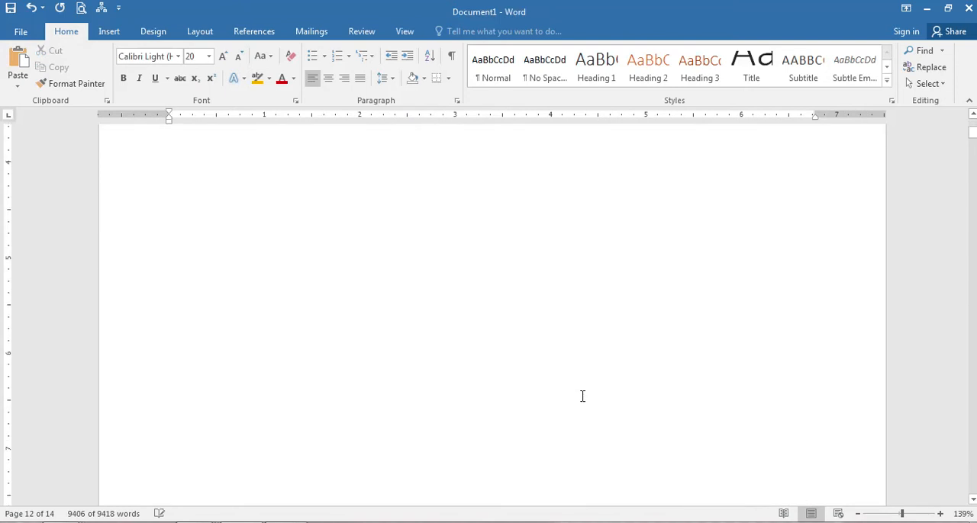
scroll(582, 397, down, 3)
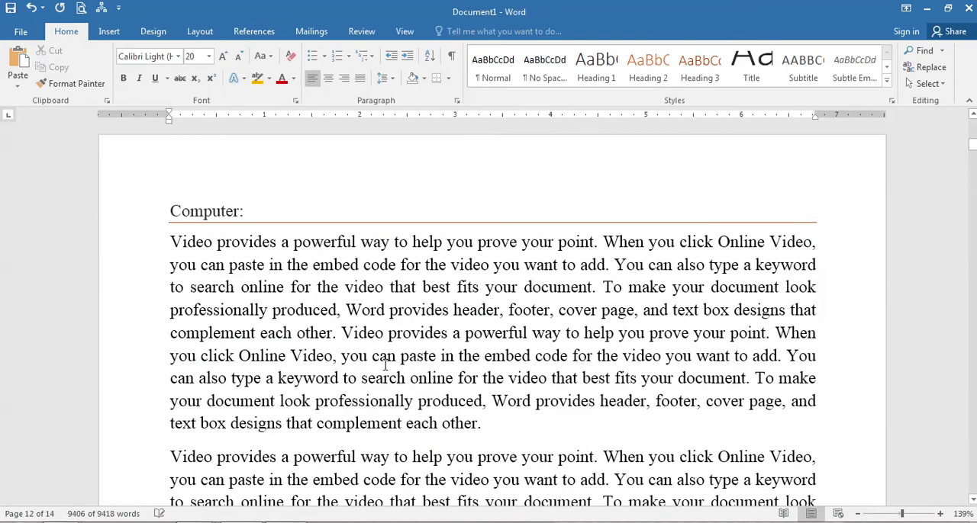
scroll(335, 357, up, 10)
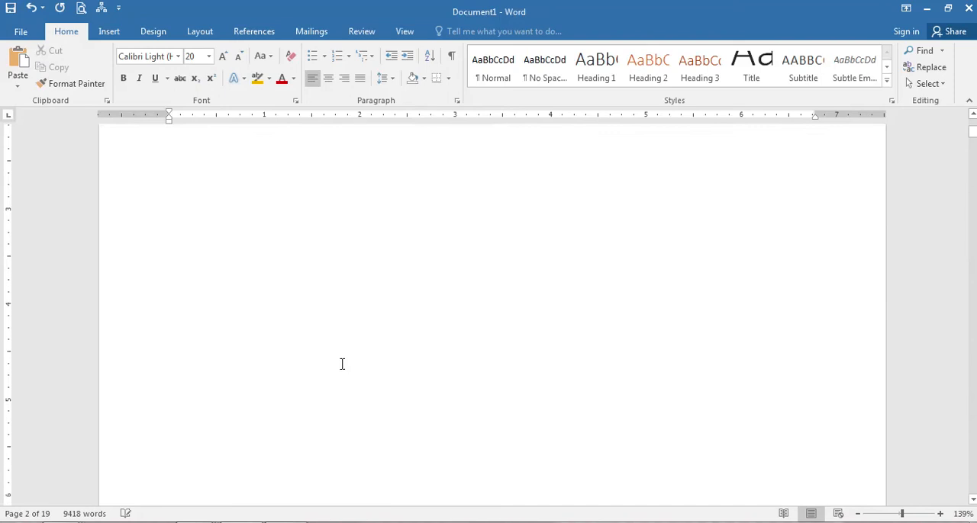
click(244, 197)
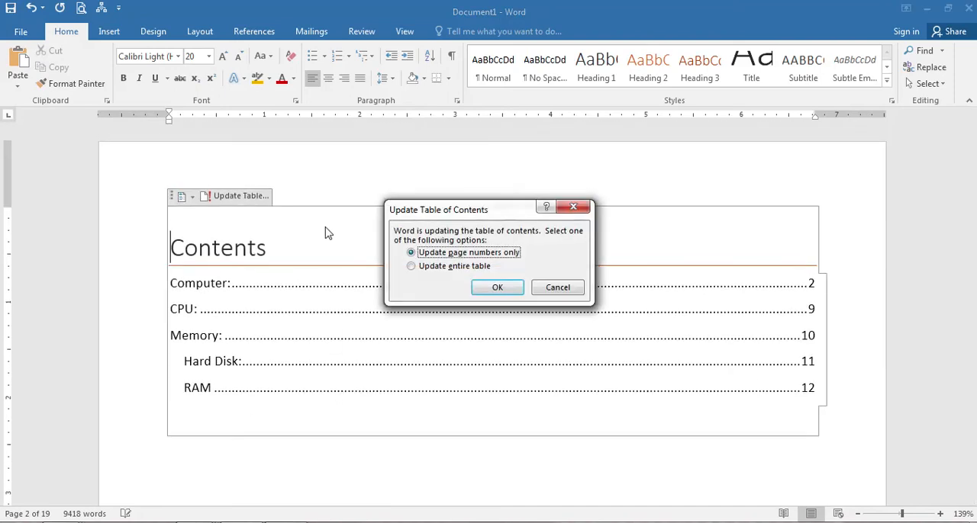
click(468, 267)
click(497, 287)
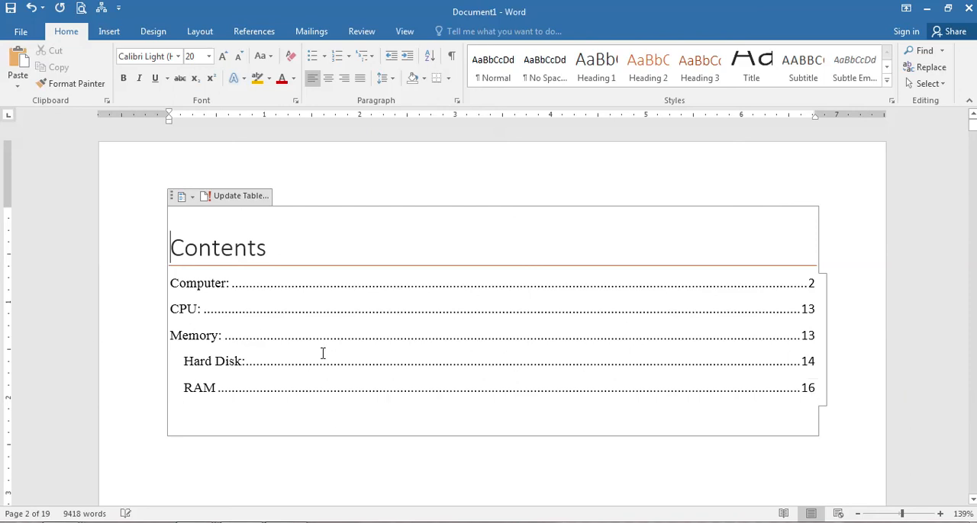
Select the entire table of contents block and apply the Celestial theme to the document.
scroll(458, 393, down, 3)
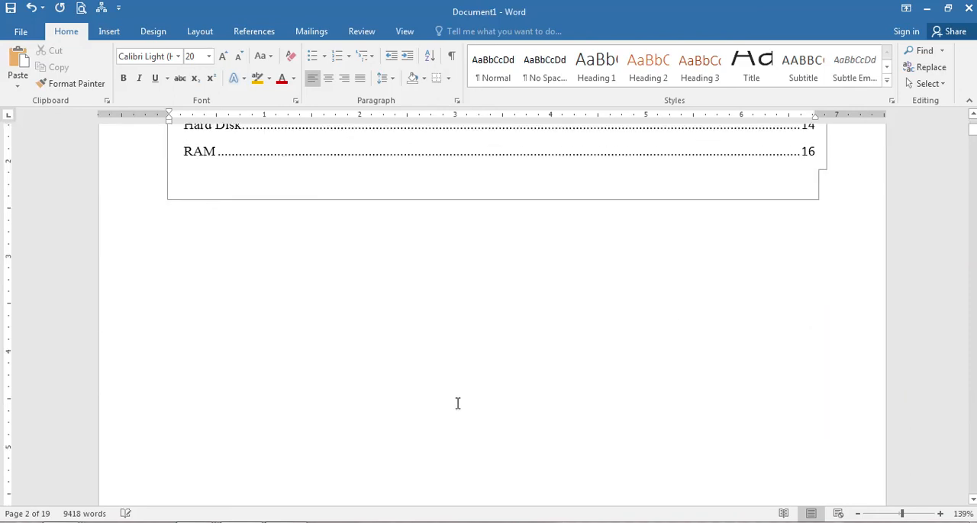
scroll(379, 370, up, 3)
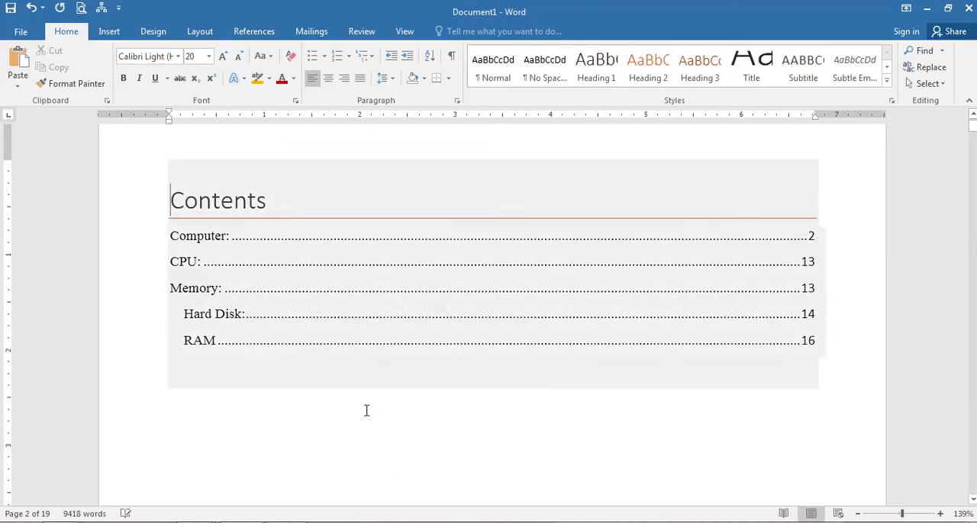
click(236, 231)
key(ctrl+a)
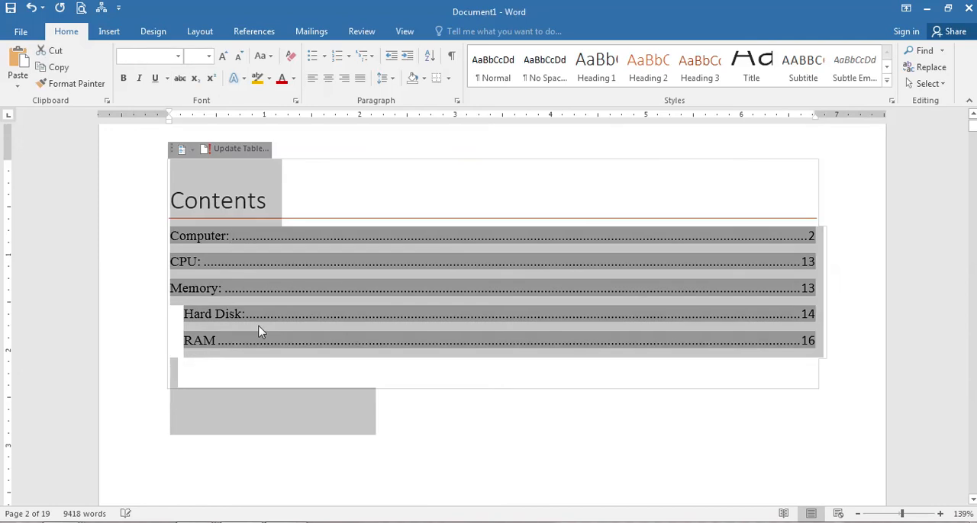
click(223, 289)
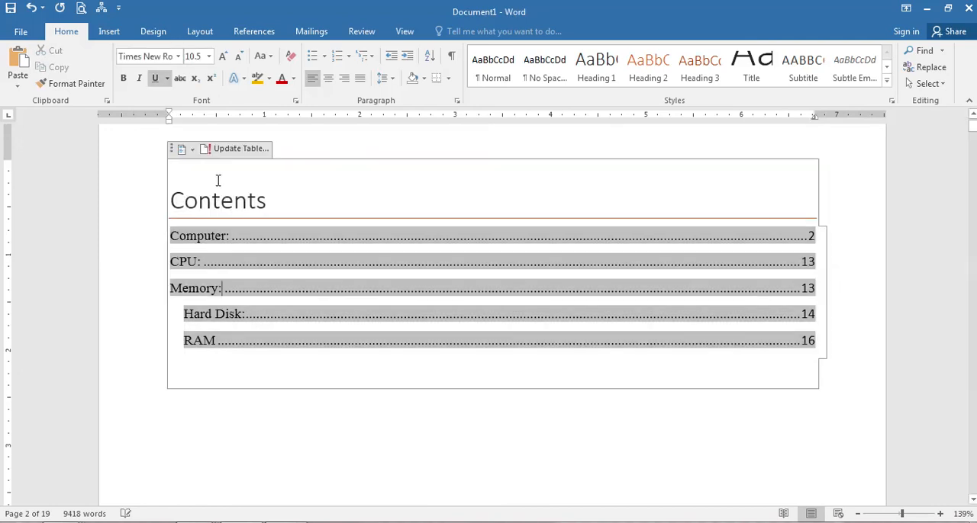
click(174, 151)
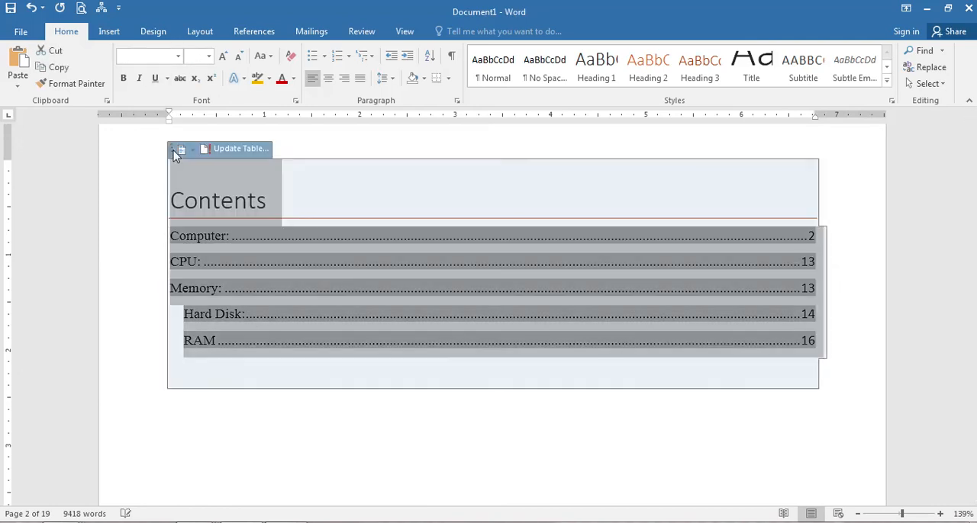
click(152, 31)
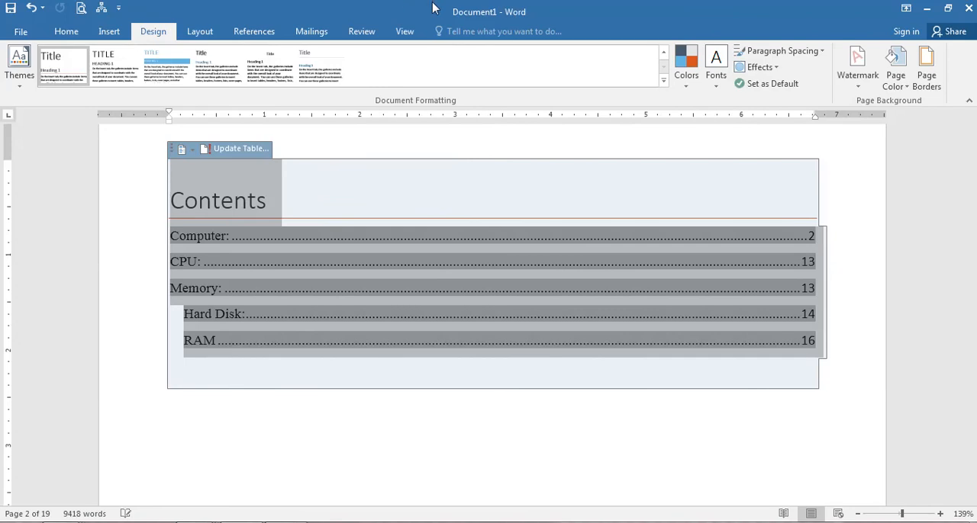
click(387, 29)
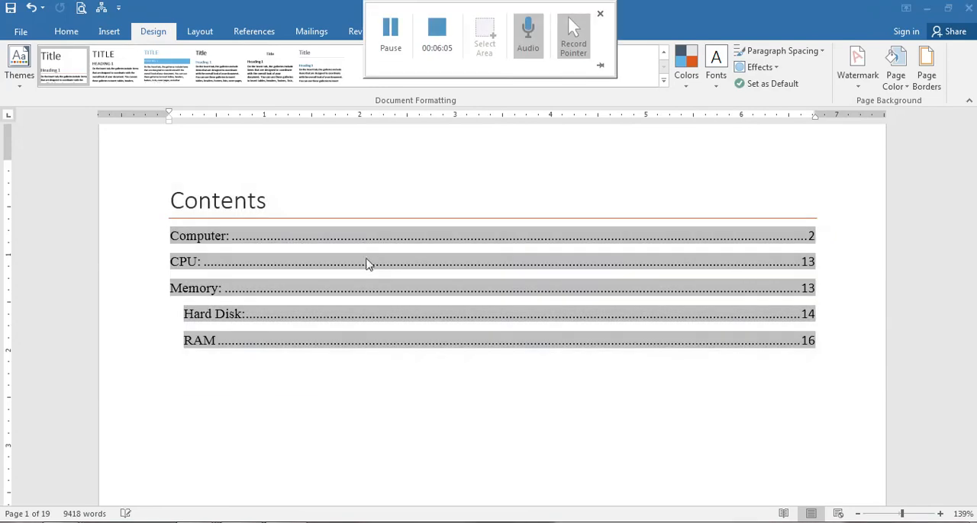
click(18, 90)
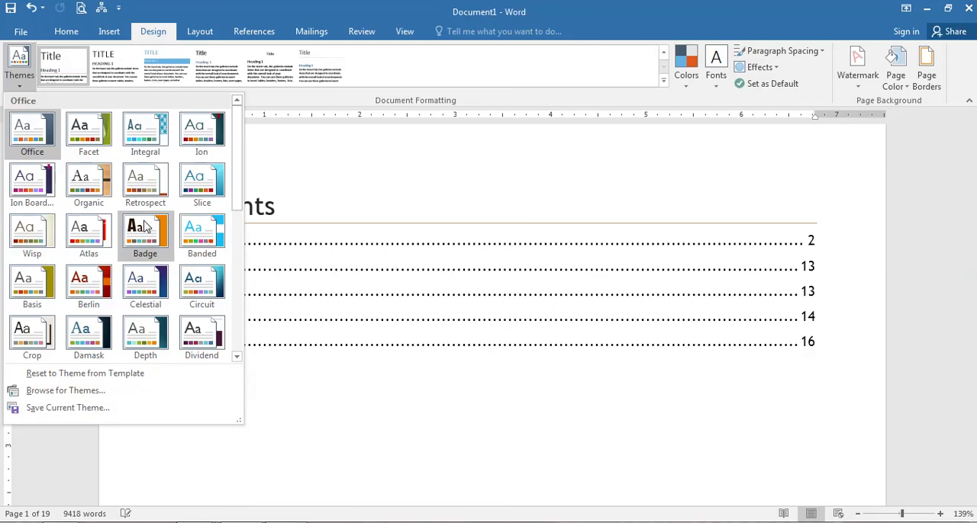
click(141, 287)
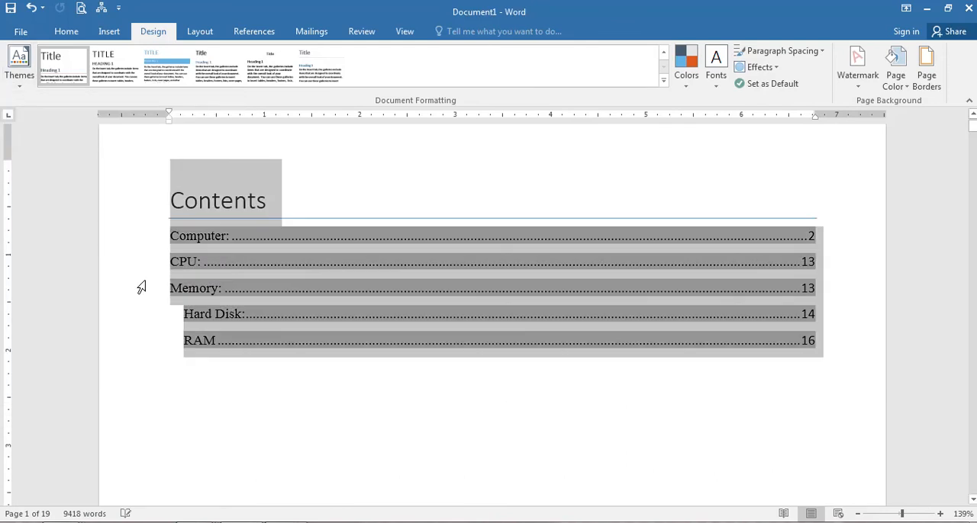
Apply the built-in style set with a solid purple shaded Heading 1 bar to the document.
click(662, 81)
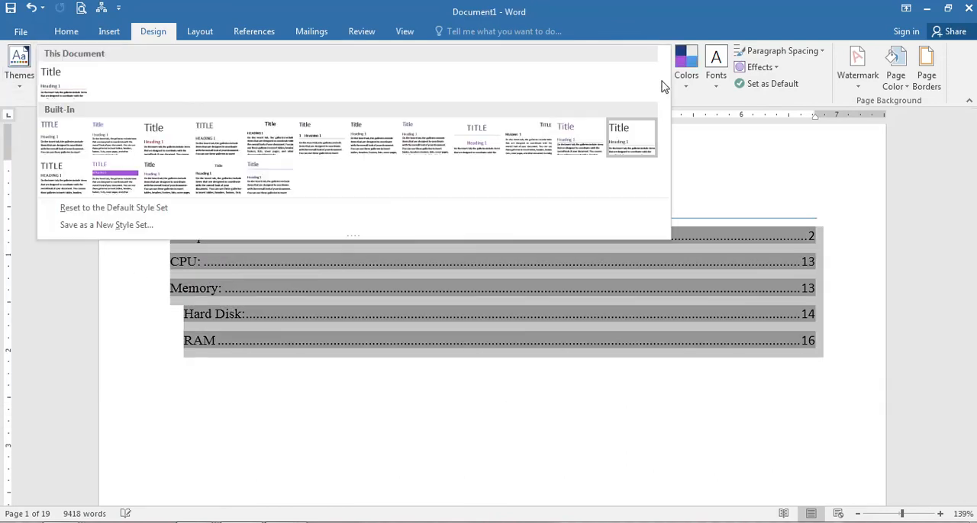
click(126, 177)
click(283, 433)
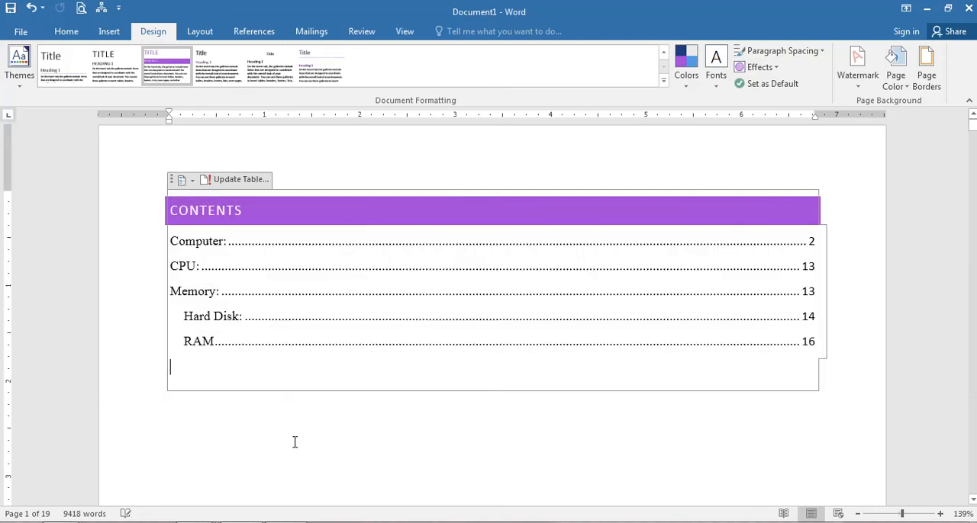
Examine the restyled Computer, CPU, Memory and Hard Disk headings throughout the document and head back toward the table of contents.
scroll(295, 442, down, 10)
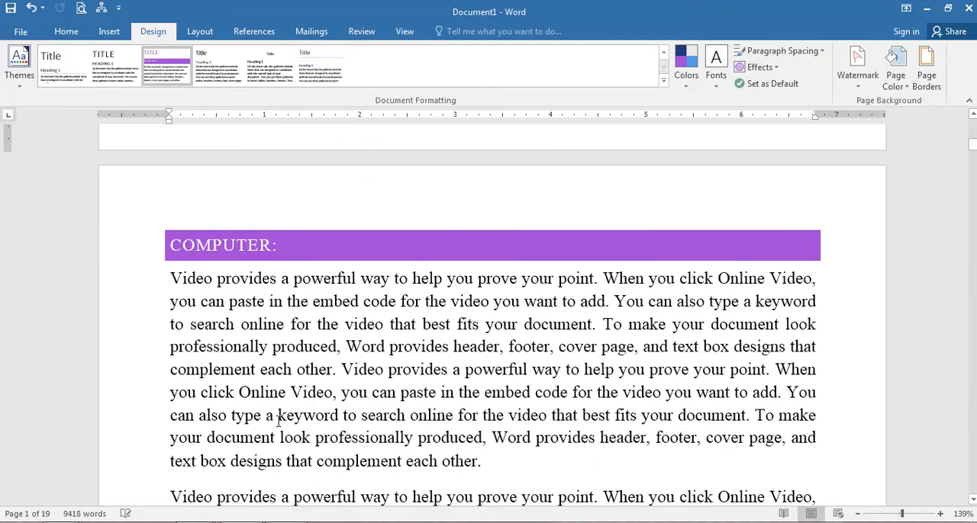
scroll(369, 328, down, 12)
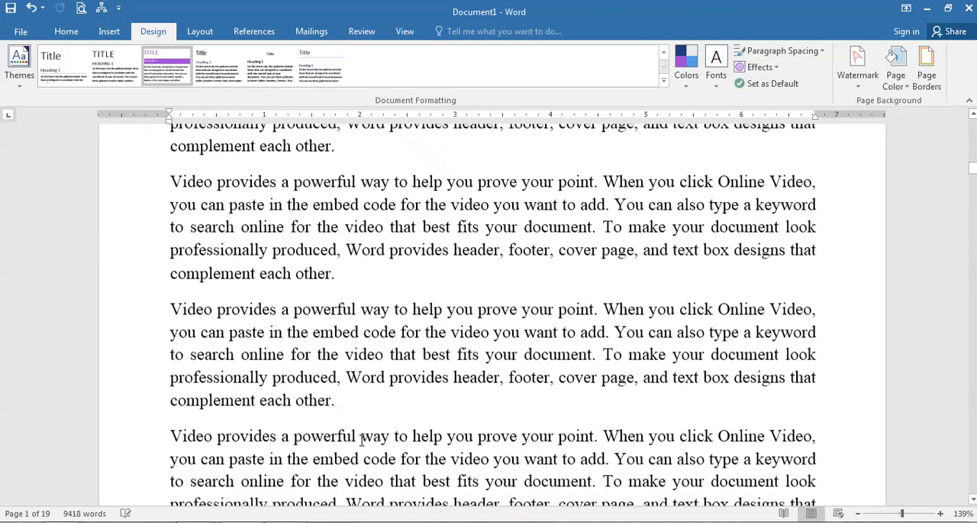
scroll(362, 440, down, 5)
scroll(364, 439, down, 6)
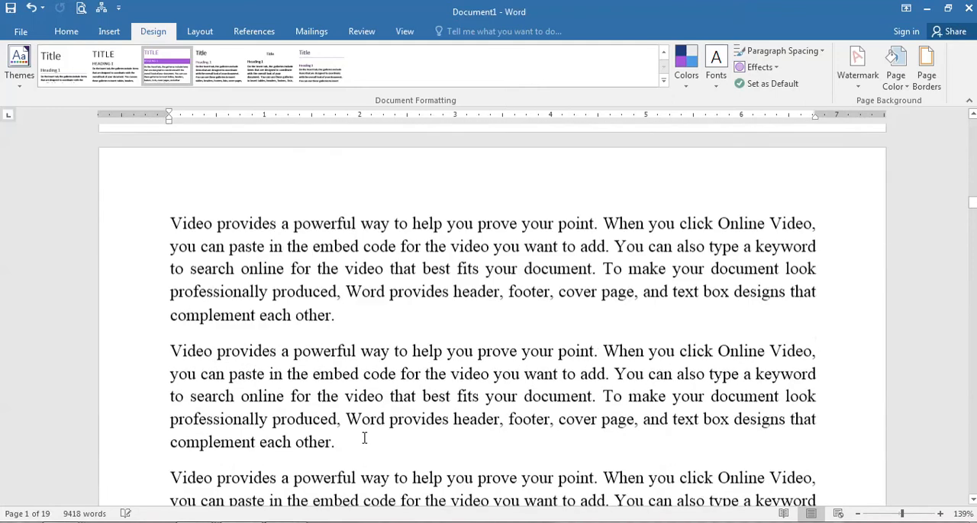
scroll(364, 440, down, 8)
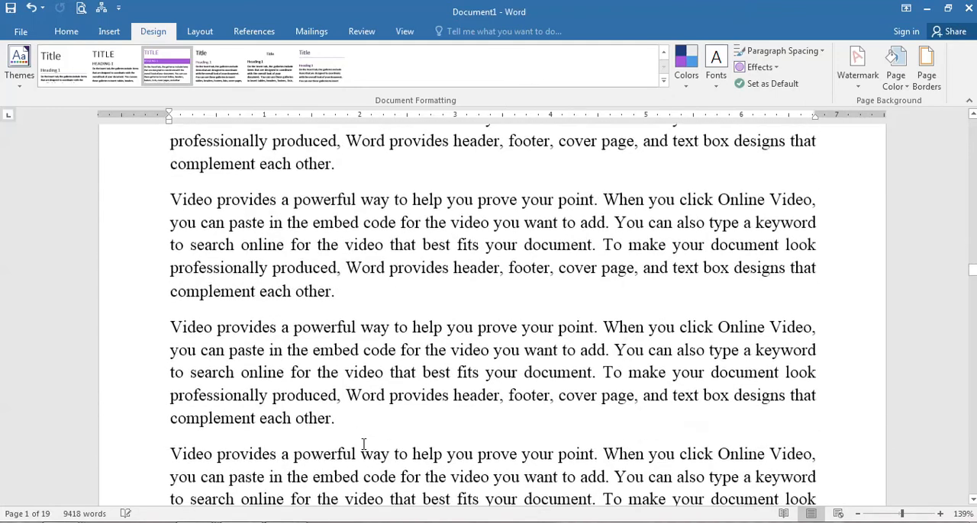
scroll(363, 444, down, 8)
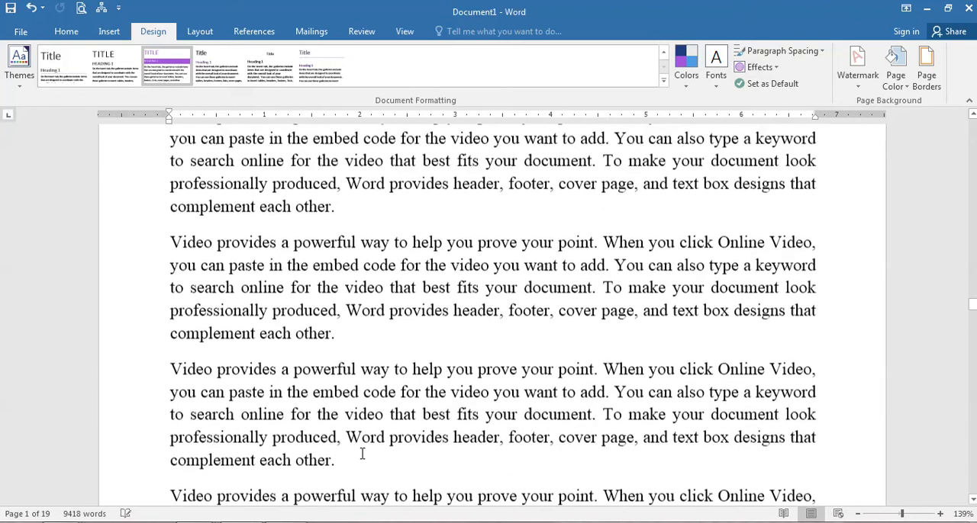
scroll(373, 459, down, 2)
scroll(367, 450, down, 1)
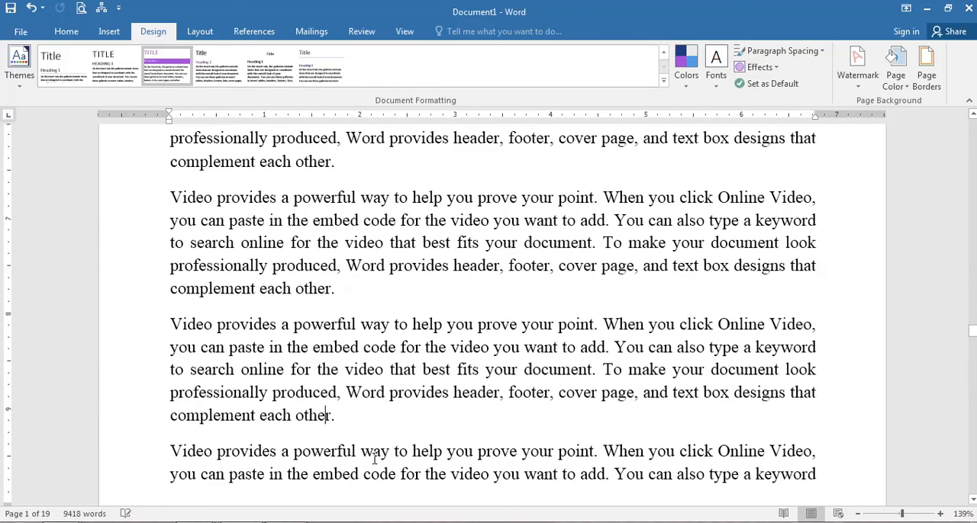
scroll(374, 458, down, 6)
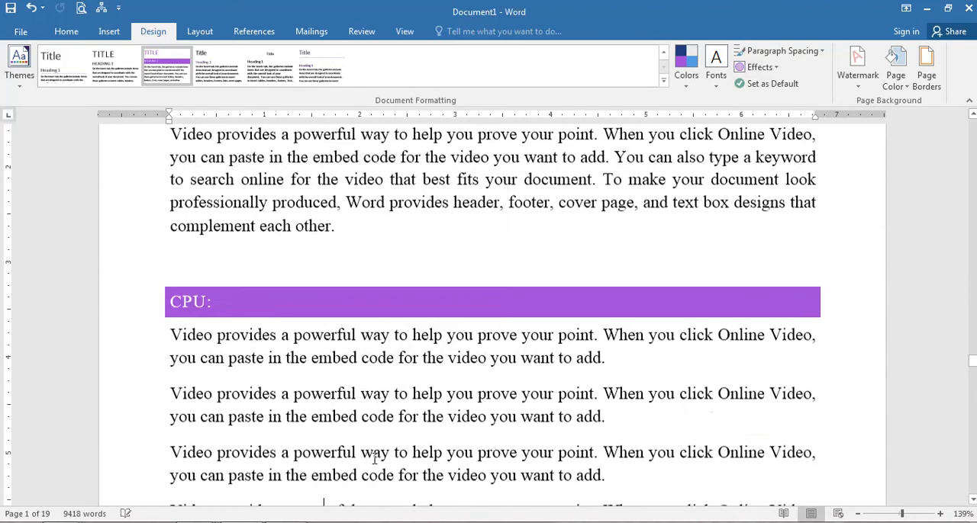
scroll(374, 458, down, 20)
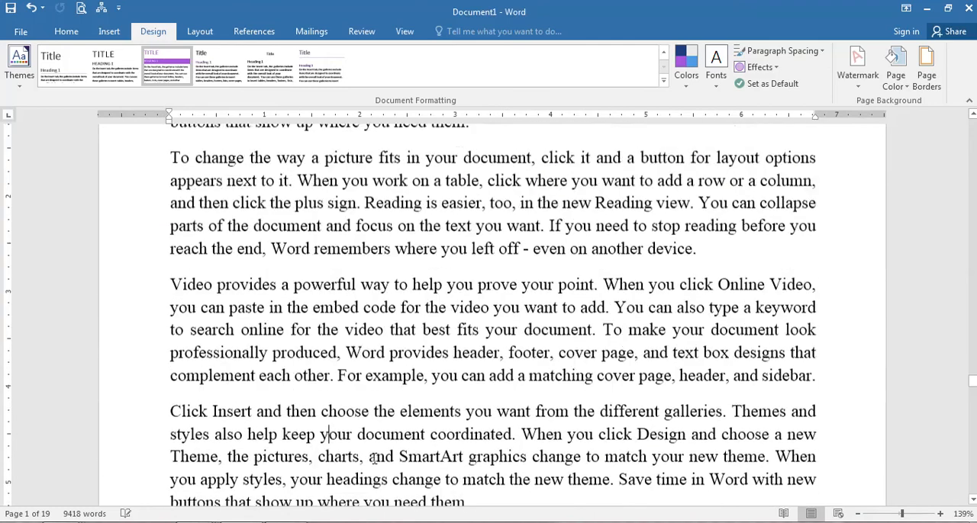
scroll(374, 459, down, 10)
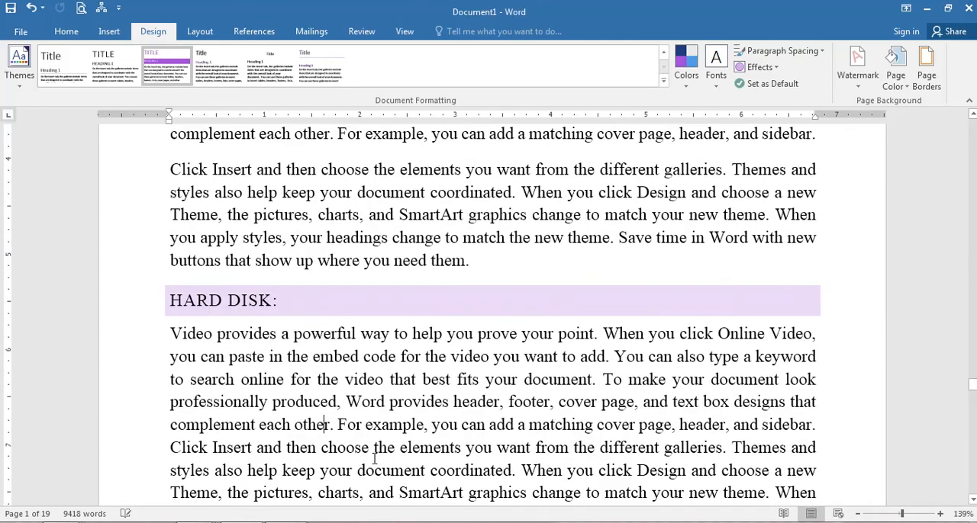
click(239, 380)
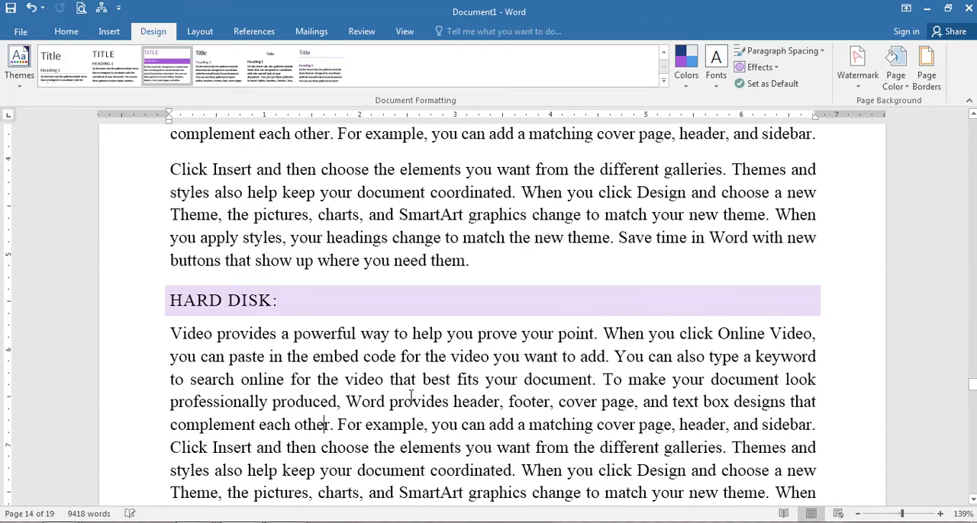
scroll(513, 437, up, 10)
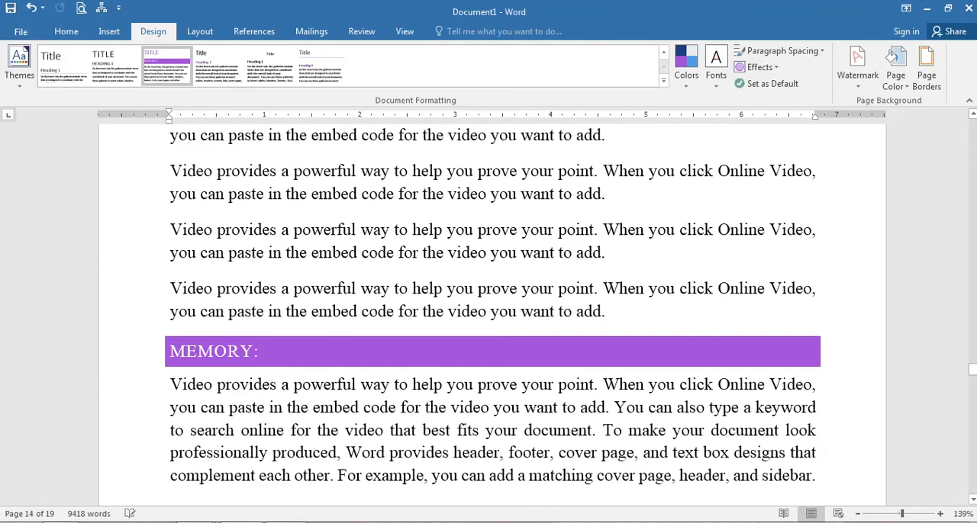
drag(972, 370, 972, 136)
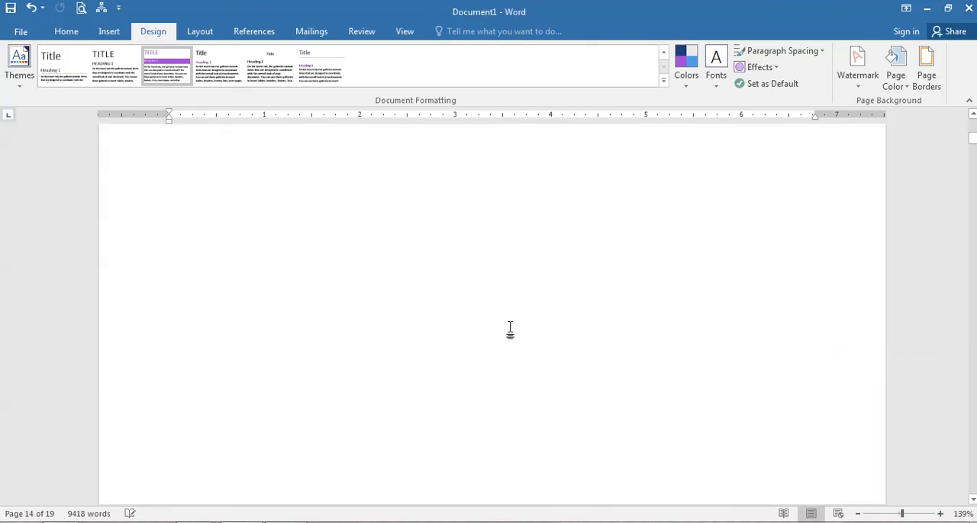